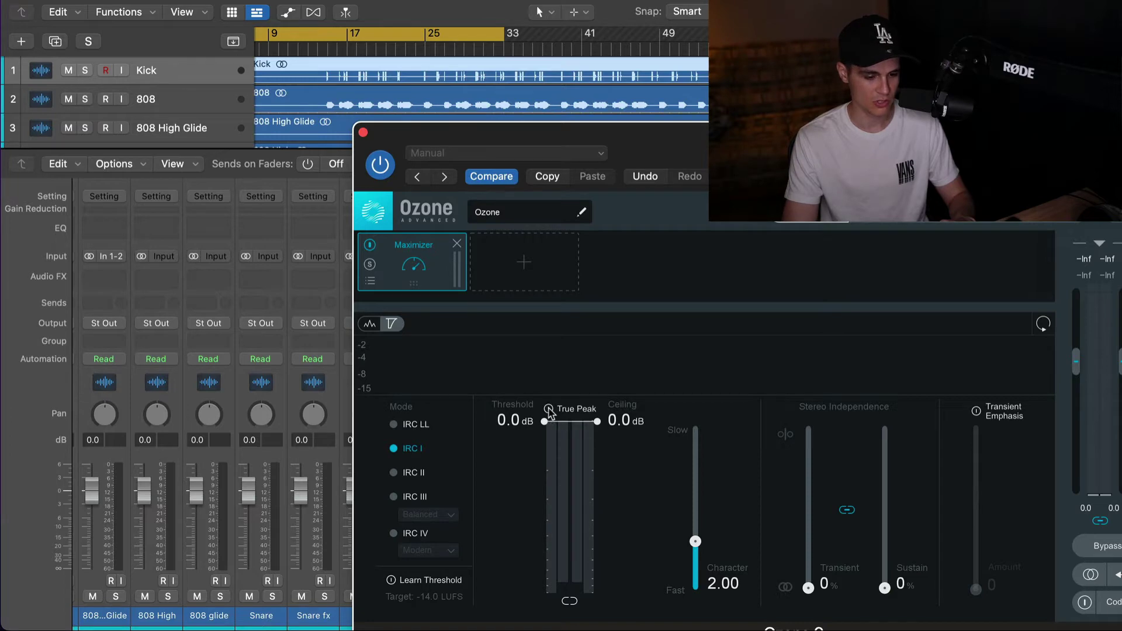
Set the Ozone Maximizer to IRC LL mode with True Peak enabled, and close the plug-in window.
left_click(393, 425)
left_click_drag(672, 145, 467, 42)
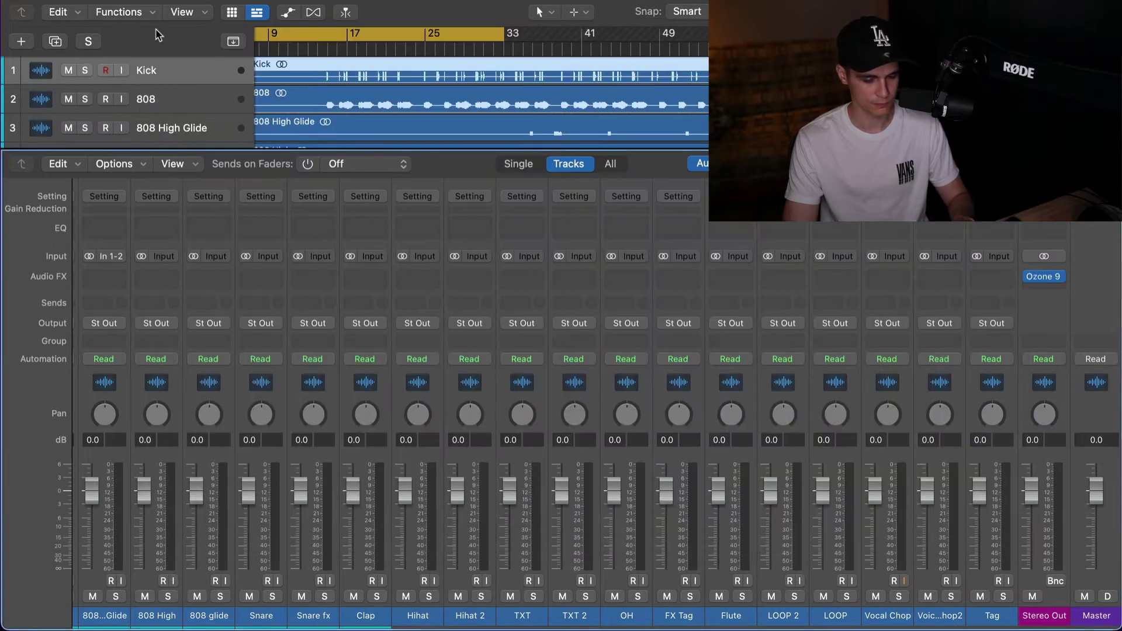
left_click(158, 31)
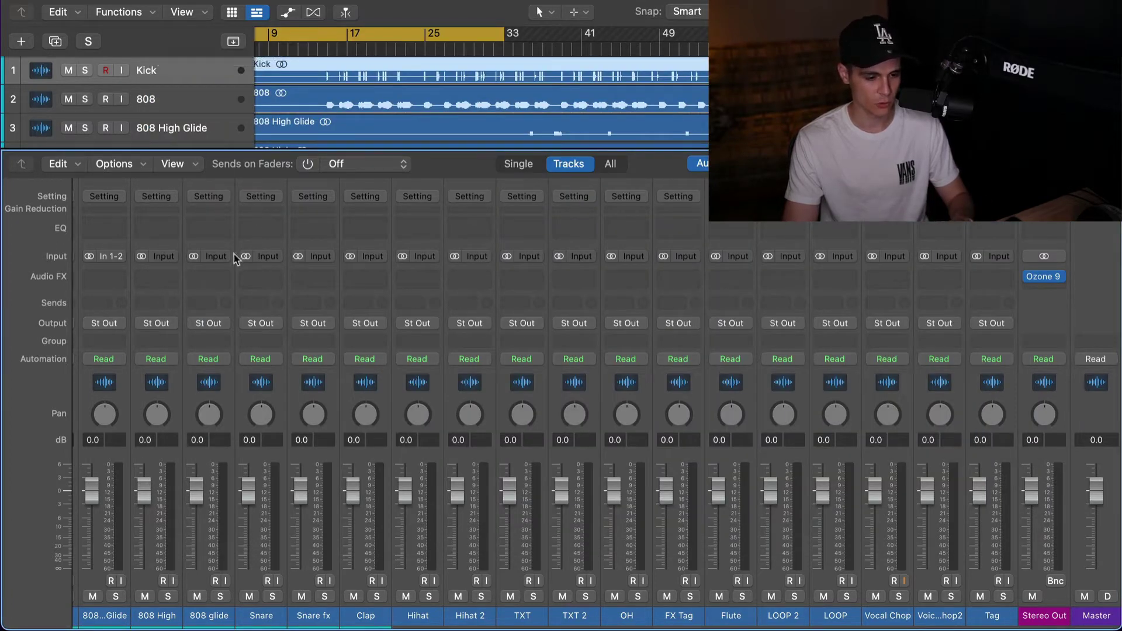
Insert a stereo MultiMeter after Ozone 9 on the Stereo Out channel and move its window aside.
left_click(1060, 289)
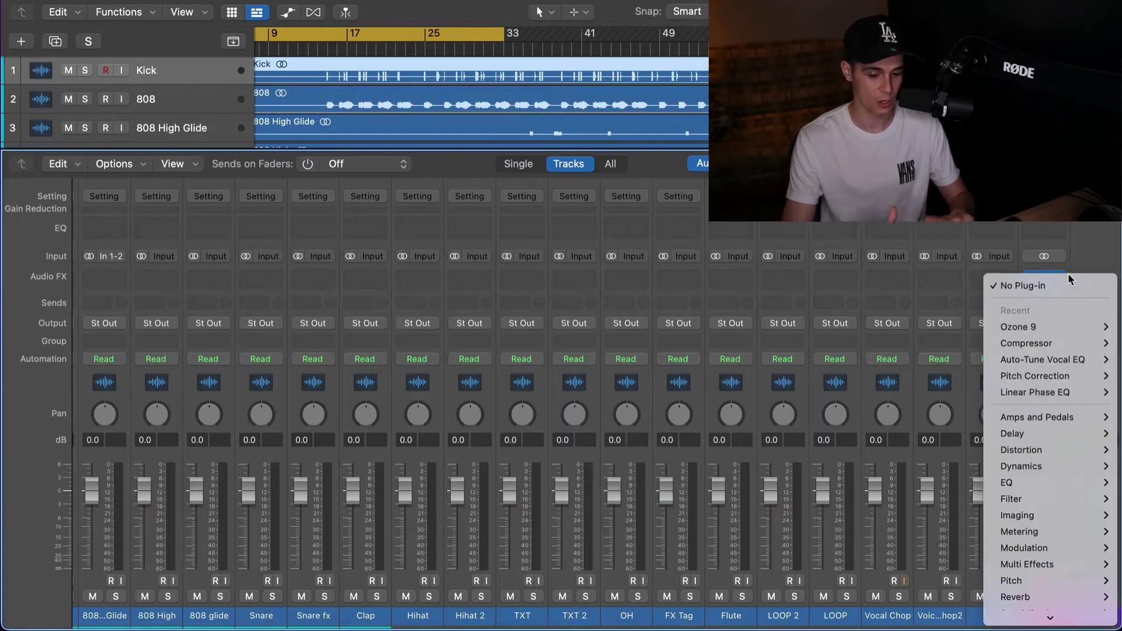
mouse_move(1032, 599)
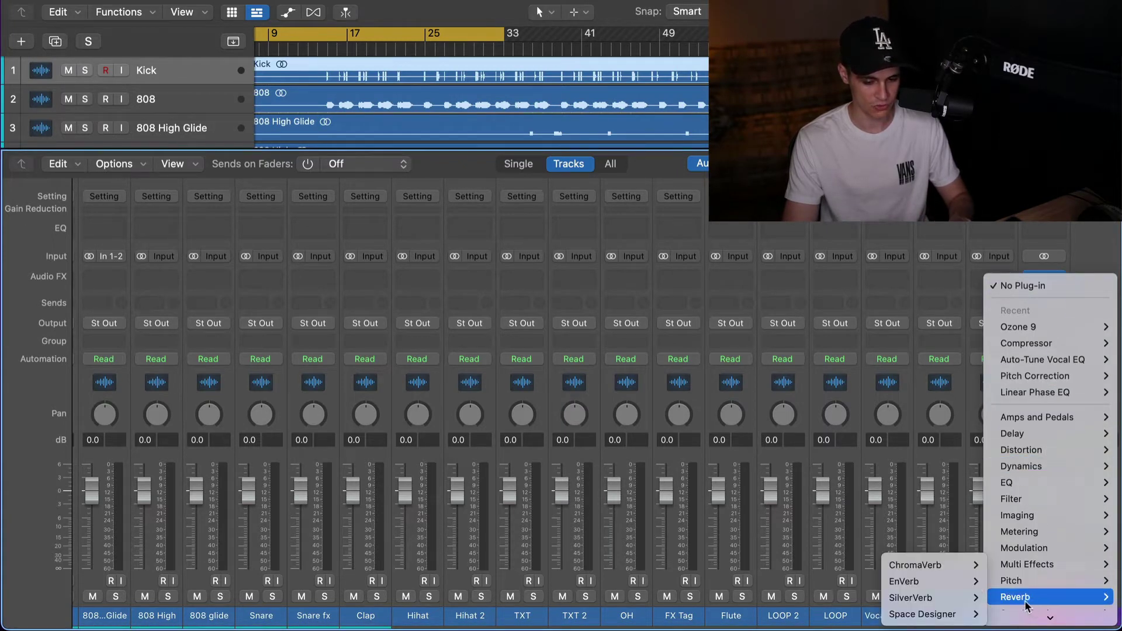
scroll(1026, 607, "down", 3)
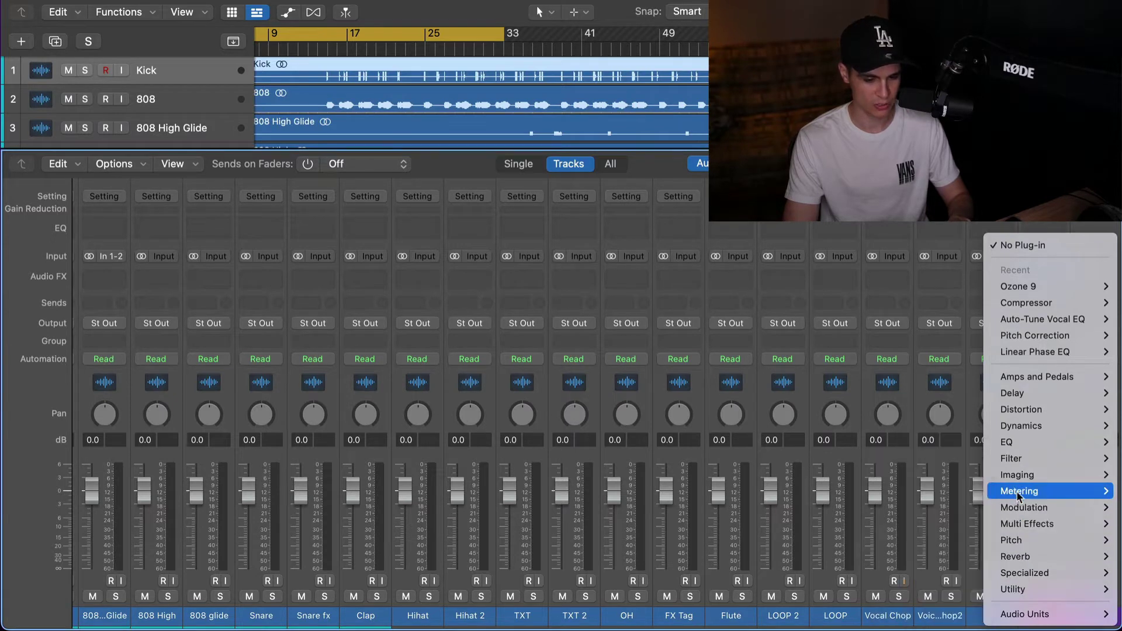
mouse_move(1017, 493)
mouse_move(920, 556)
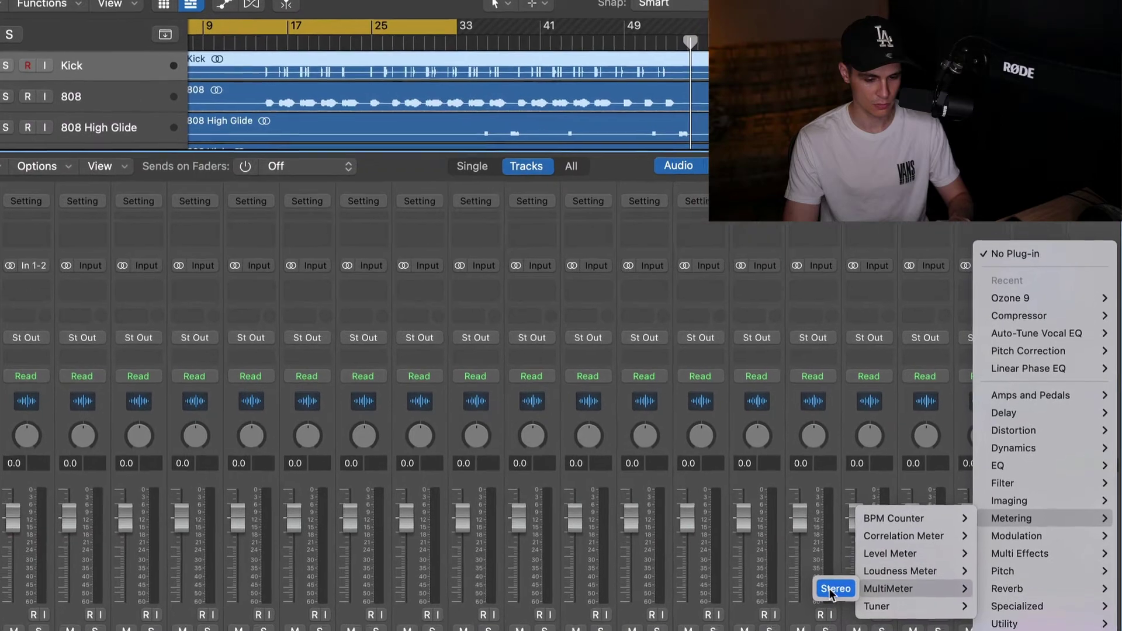
left_click(856, 556)
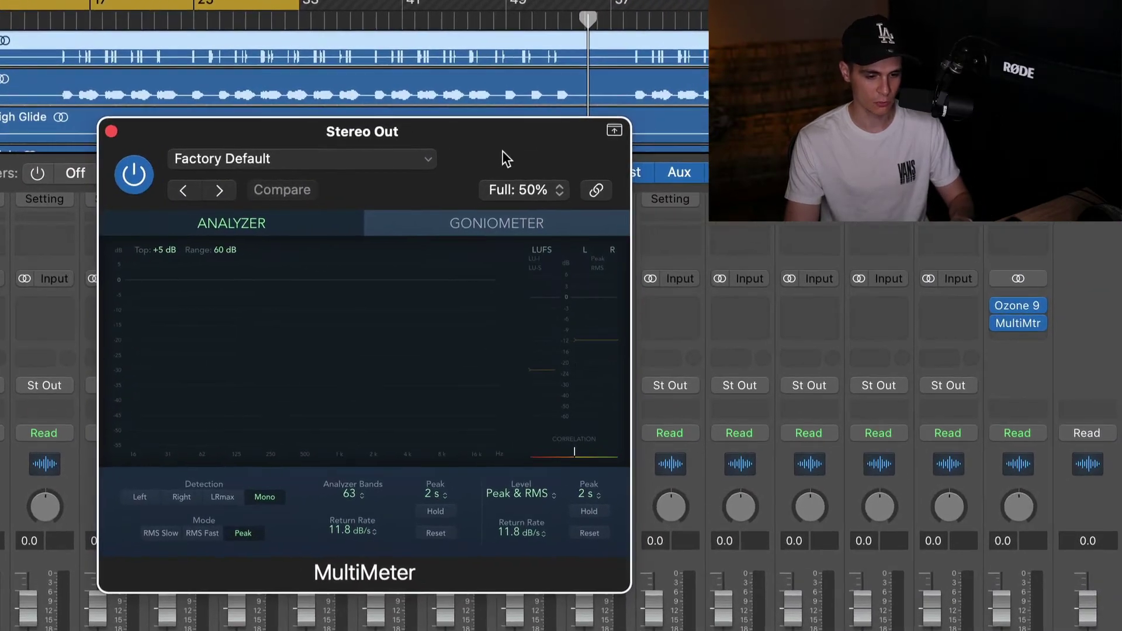
left_click_drag(502, 151, 476, 82)
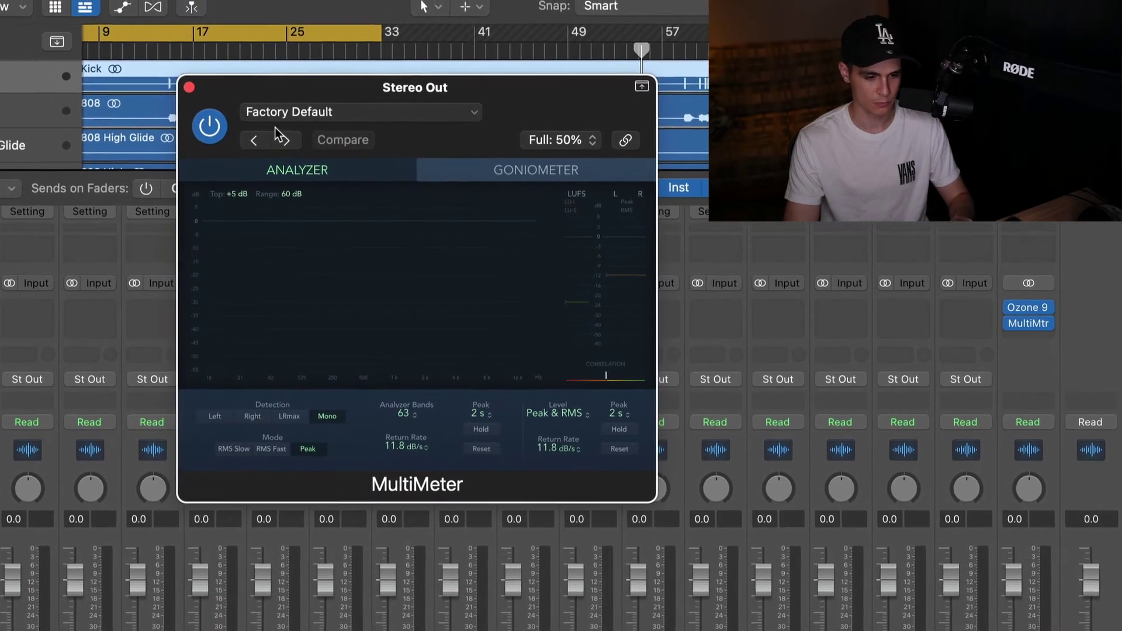
Set the Ozone 9 Maximizer ceiling on Stereo Out to -0.1 dB and close the plug-in window.
left_click(1025, 307)
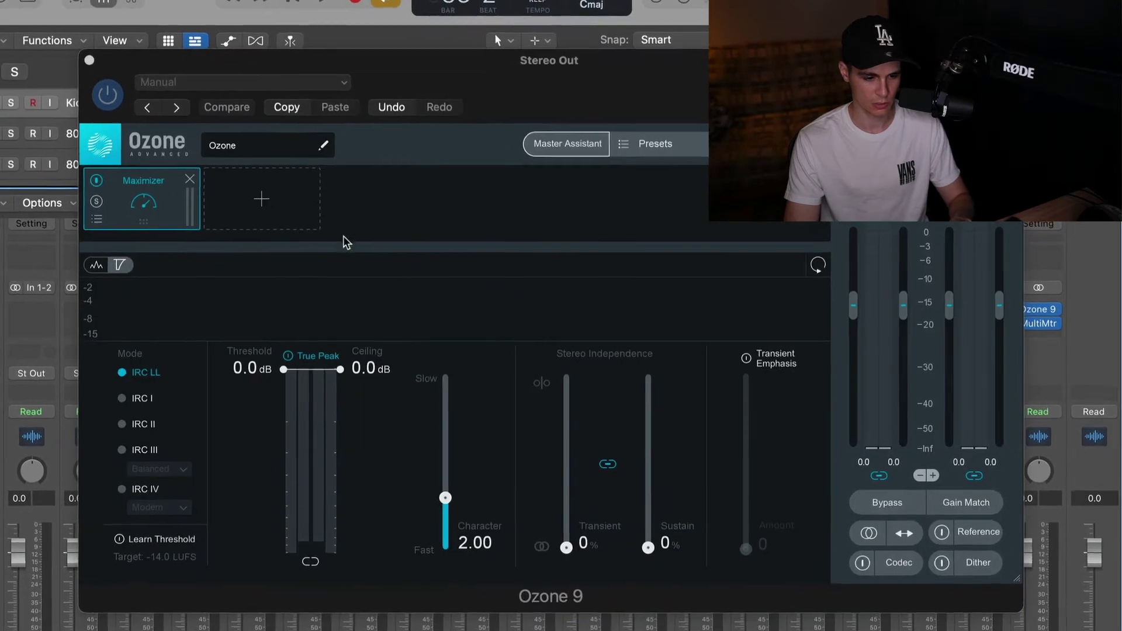
left_click_drag(351, 372, 354, 374)
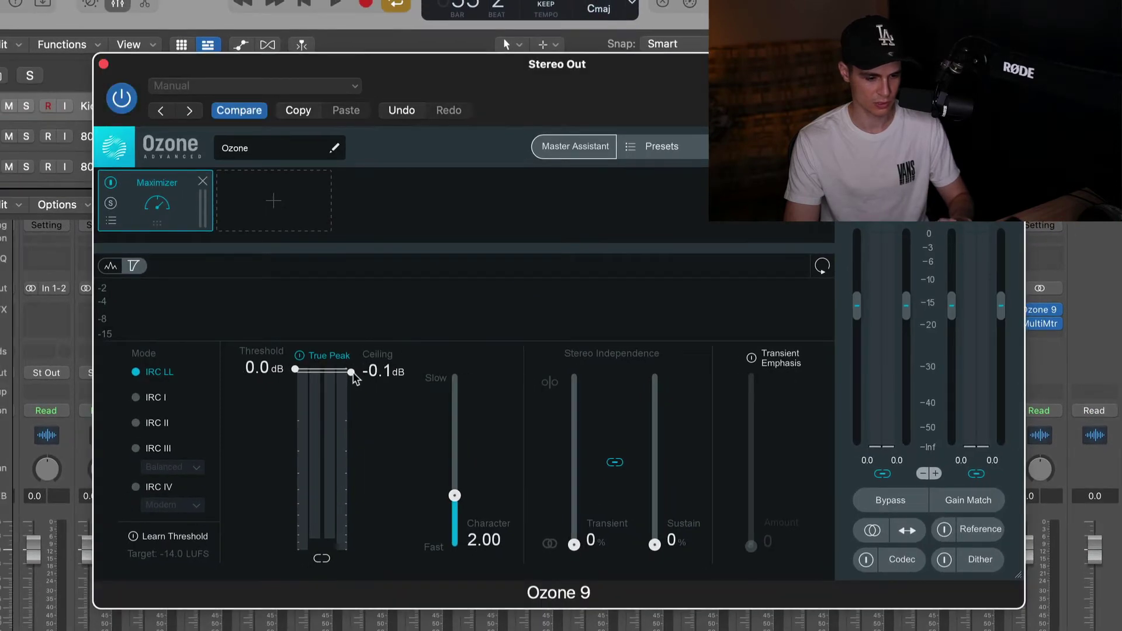
left_click(103, 64)
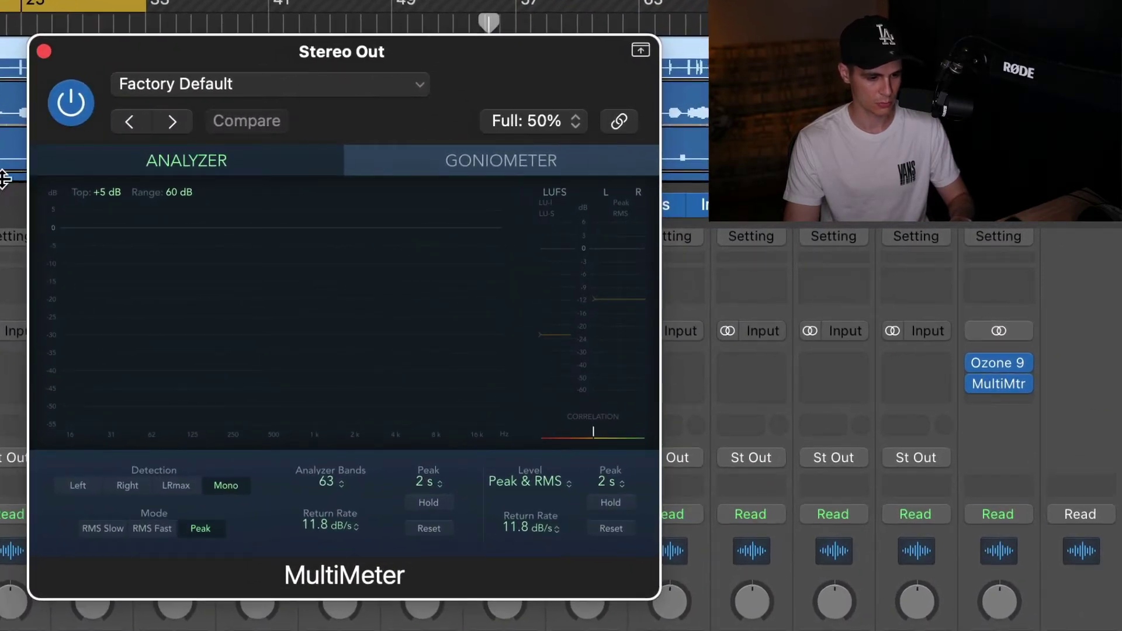
Enlarge the track area above the mixer and play the beat to check its level in the MultiMeter.
left_click_drag(4, 178, 100, 608)
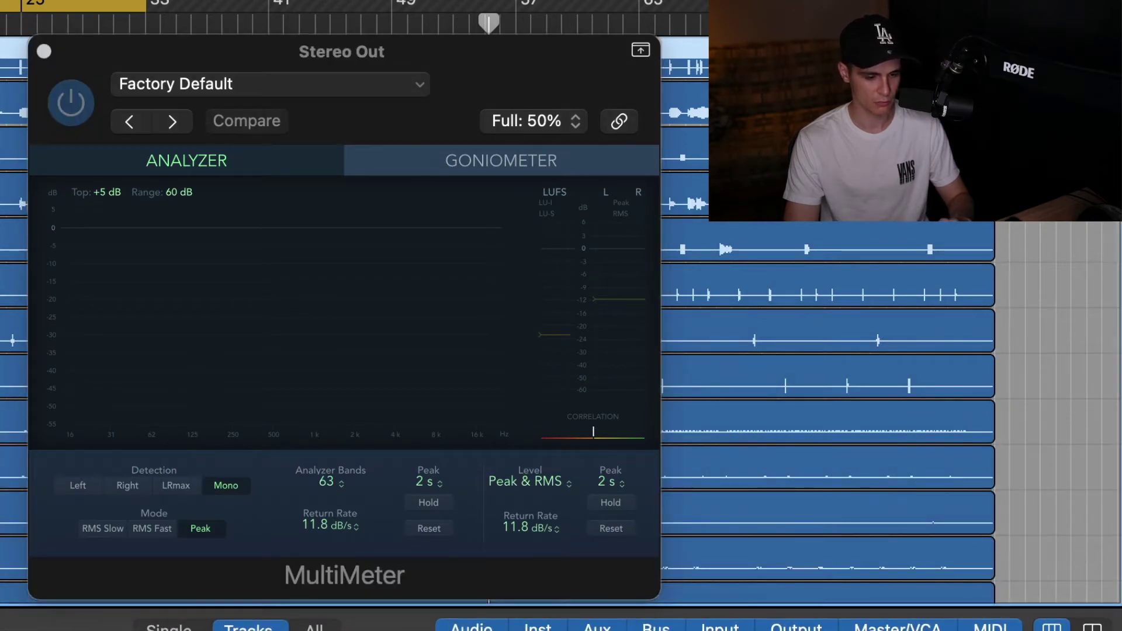
left_click_drag(100, 608, 0, 417)
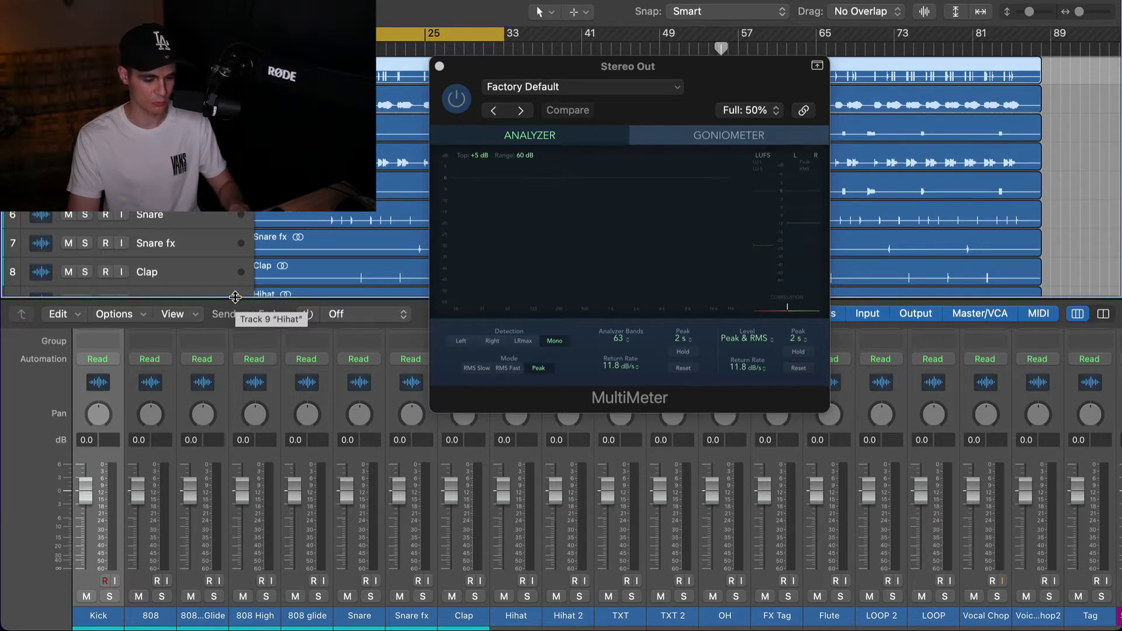
key("space")
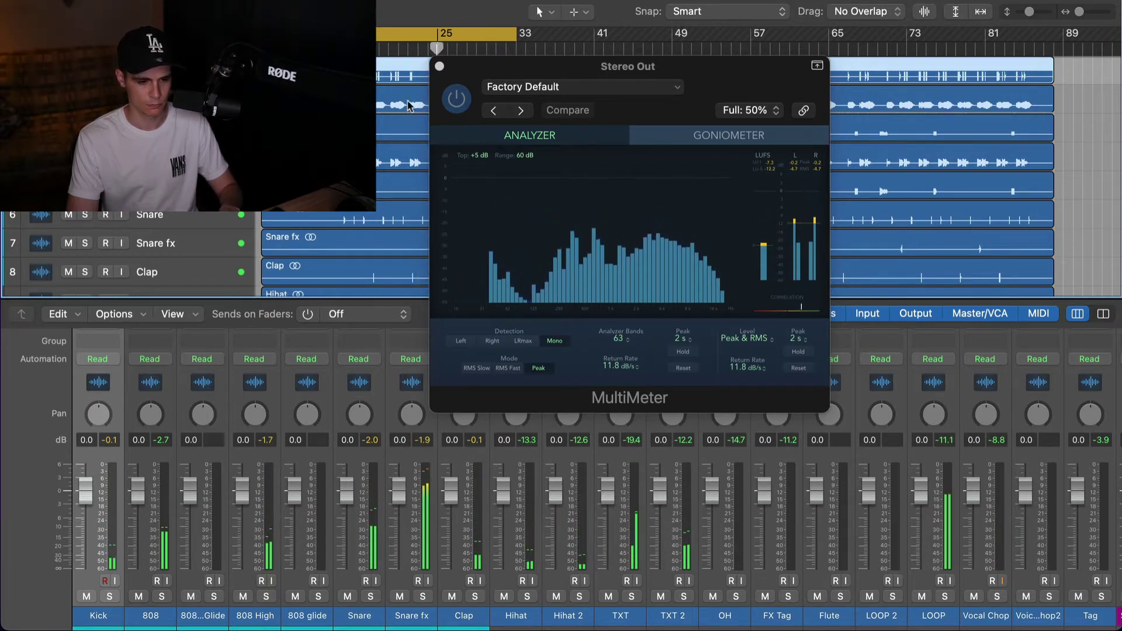
left_click_drag(461, 78, 497, 127)
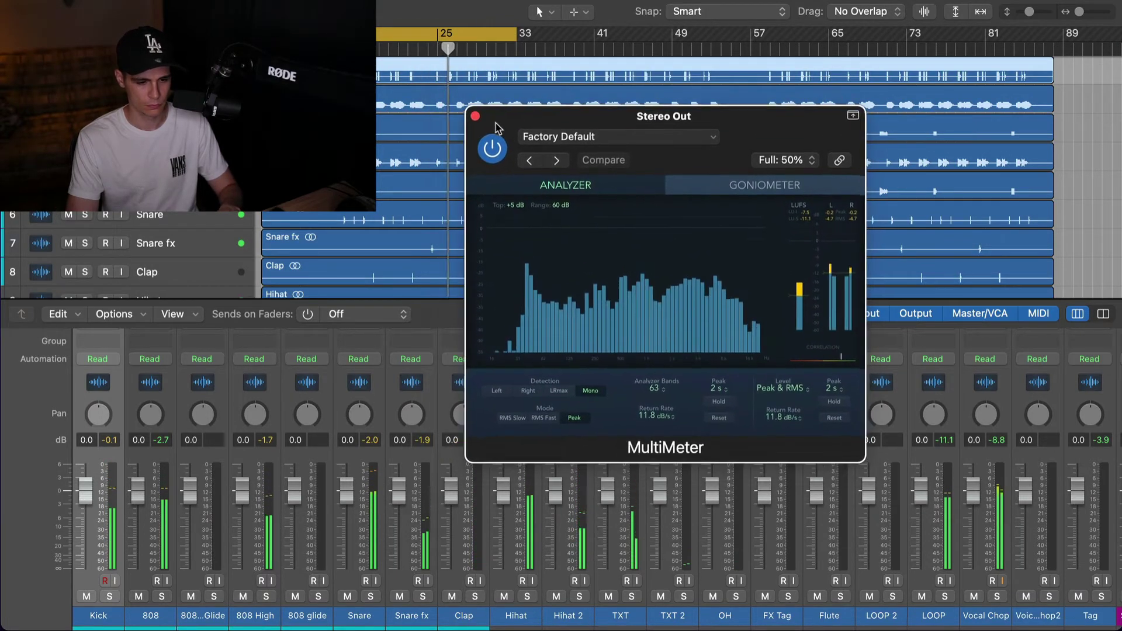
left_click_drag(495, 122, 446, 122)
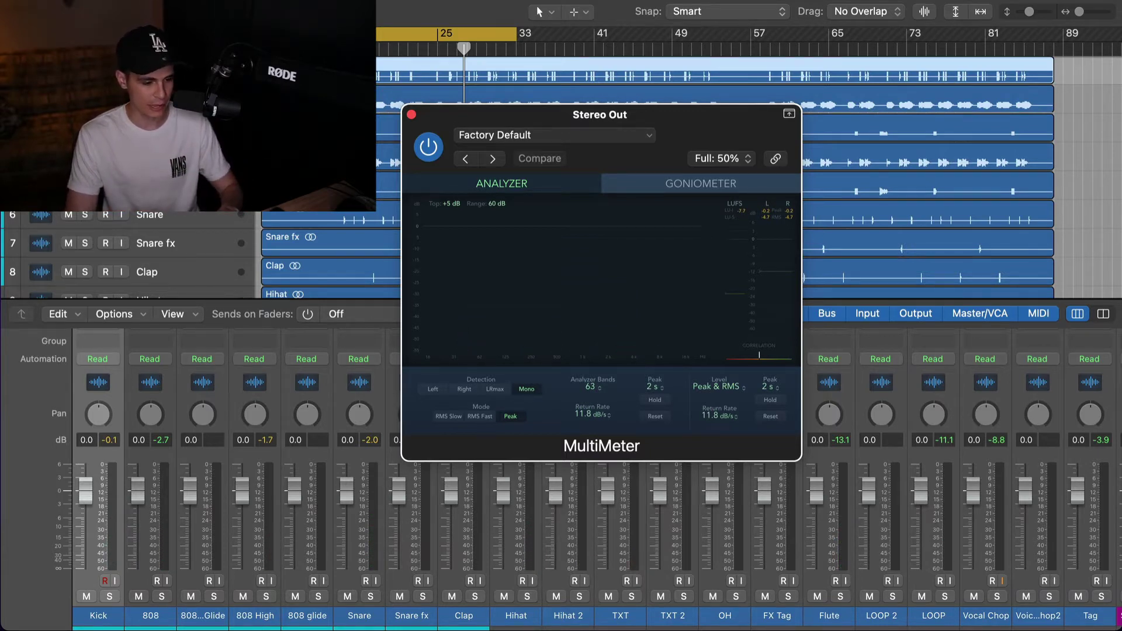
Lower the volume faders of all tracks together to -∞, leaving Stereo Out untouched, and select only the Kick channel.
scroll(923, 205, "down", 10)
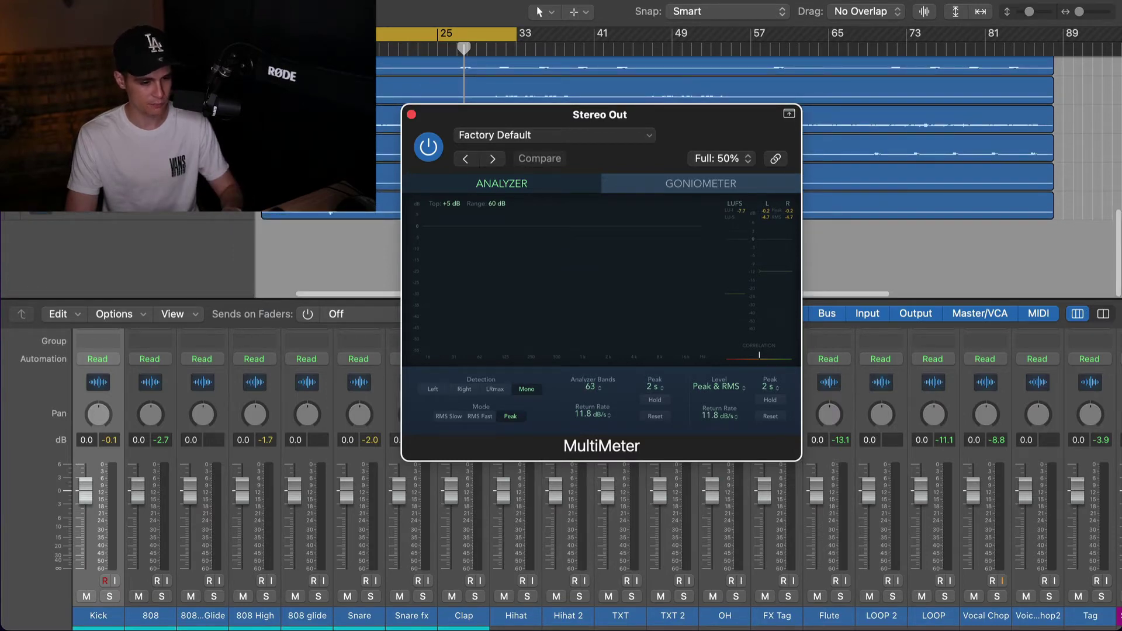
scroll(713, 175, "up", 3)
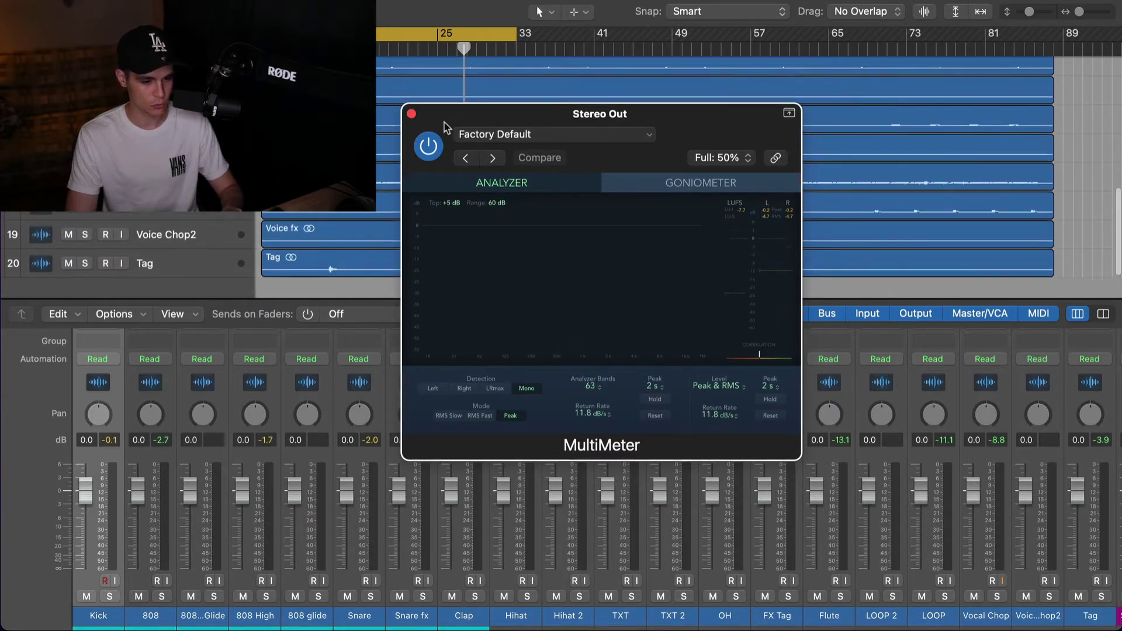
left_click_drag(446, 125, 446, 121)
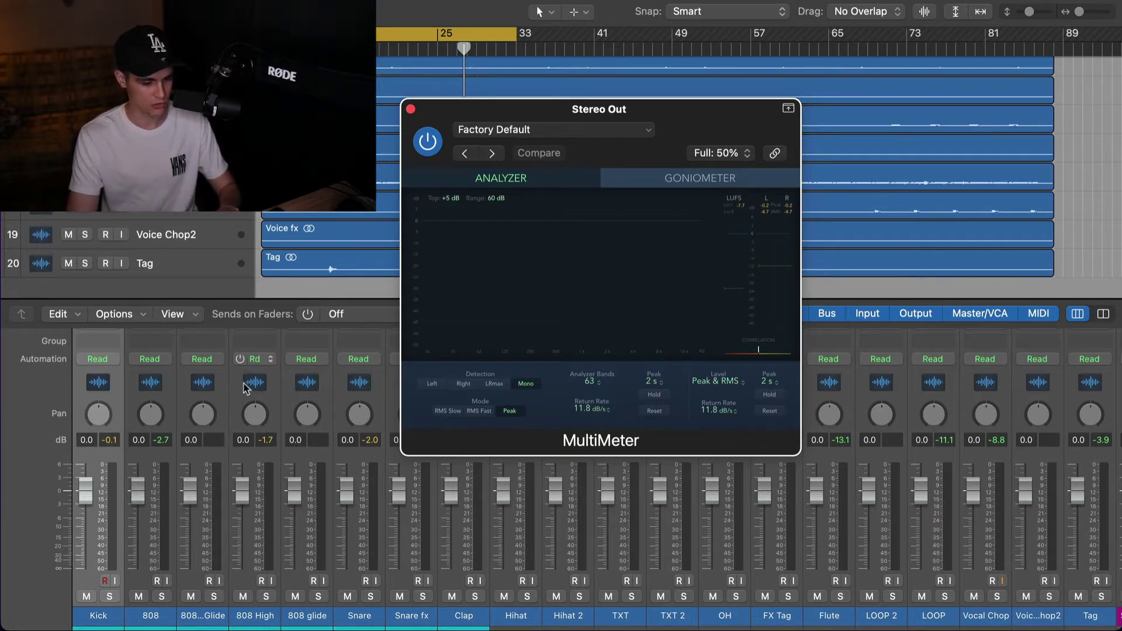
scroll(129, 554, "right", 3)
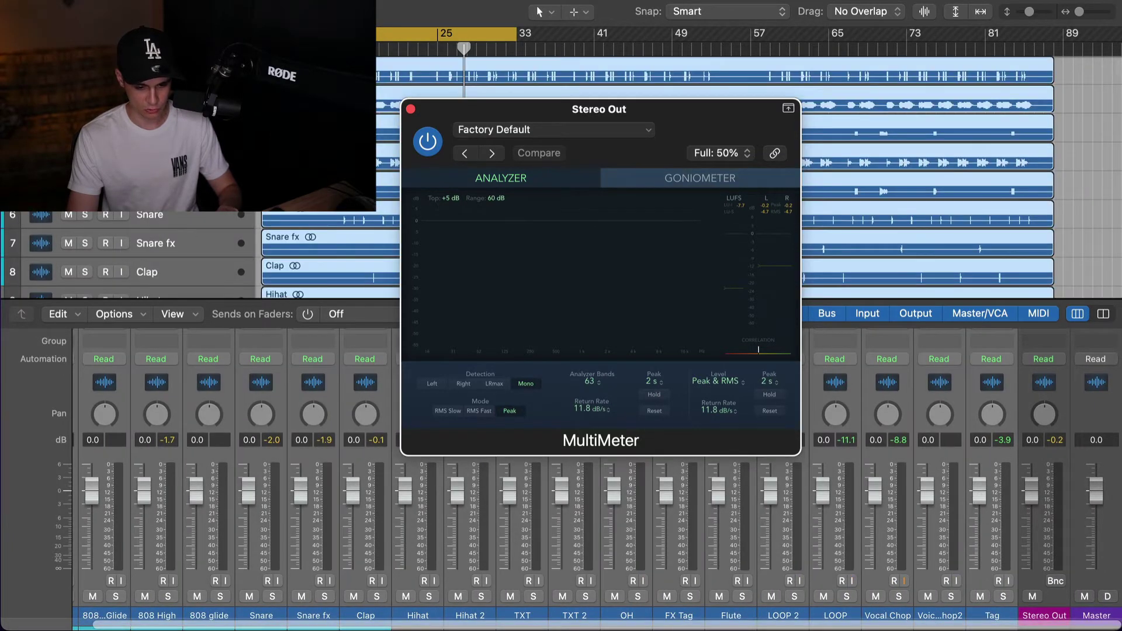
left_click_drag(144, 490, 144, 628)
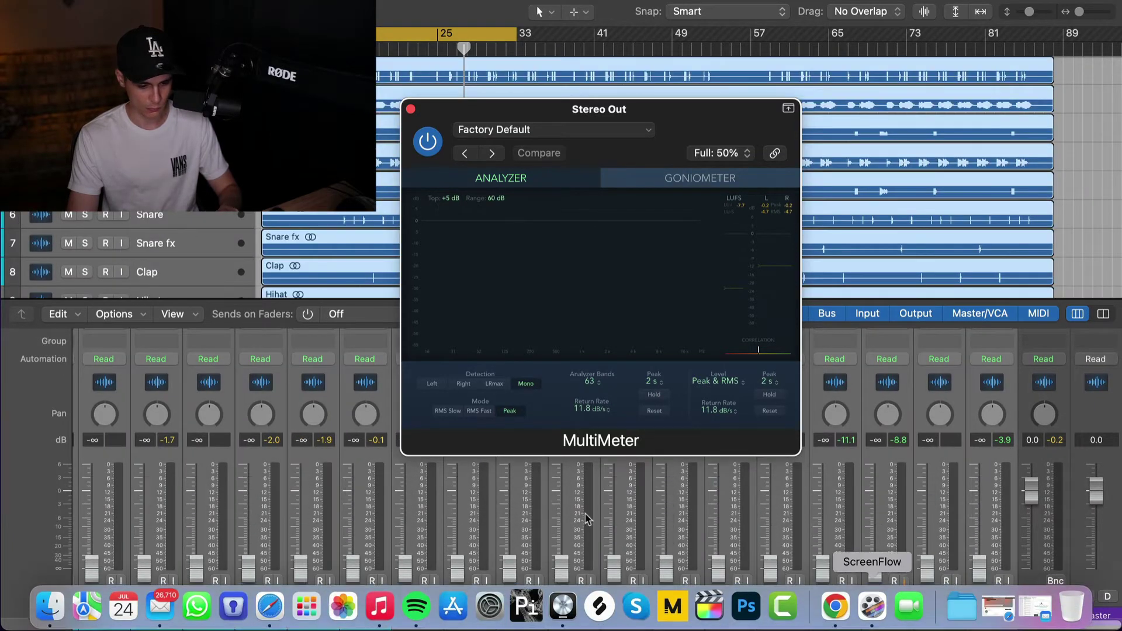
left_click(280, 408)
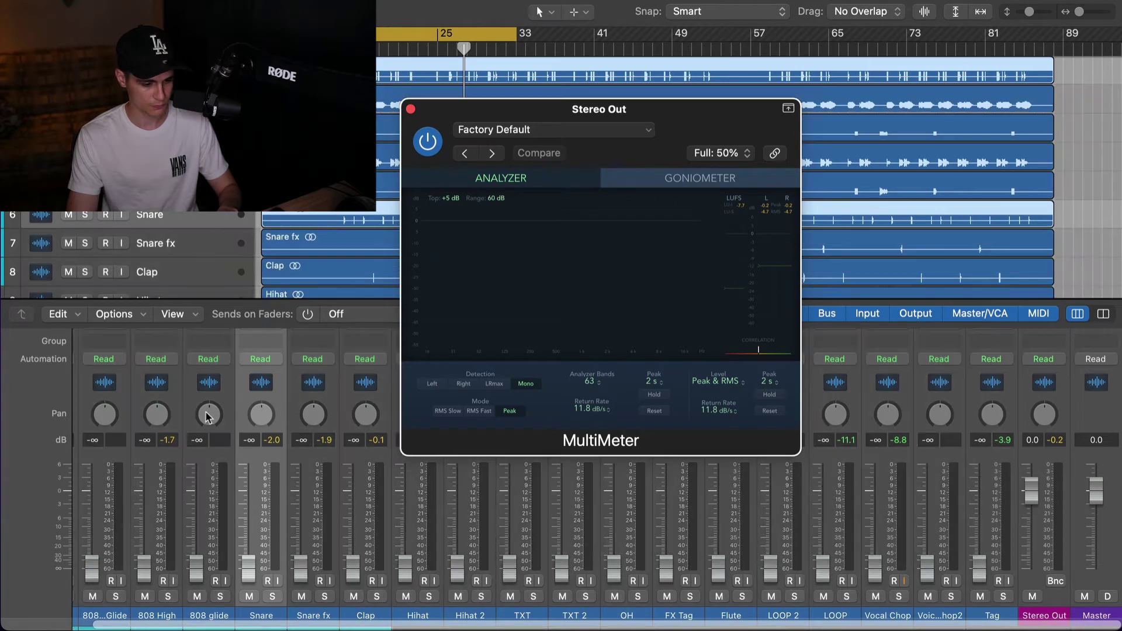
scroll(114, 409, "left", 3)
left_click(115, 399)
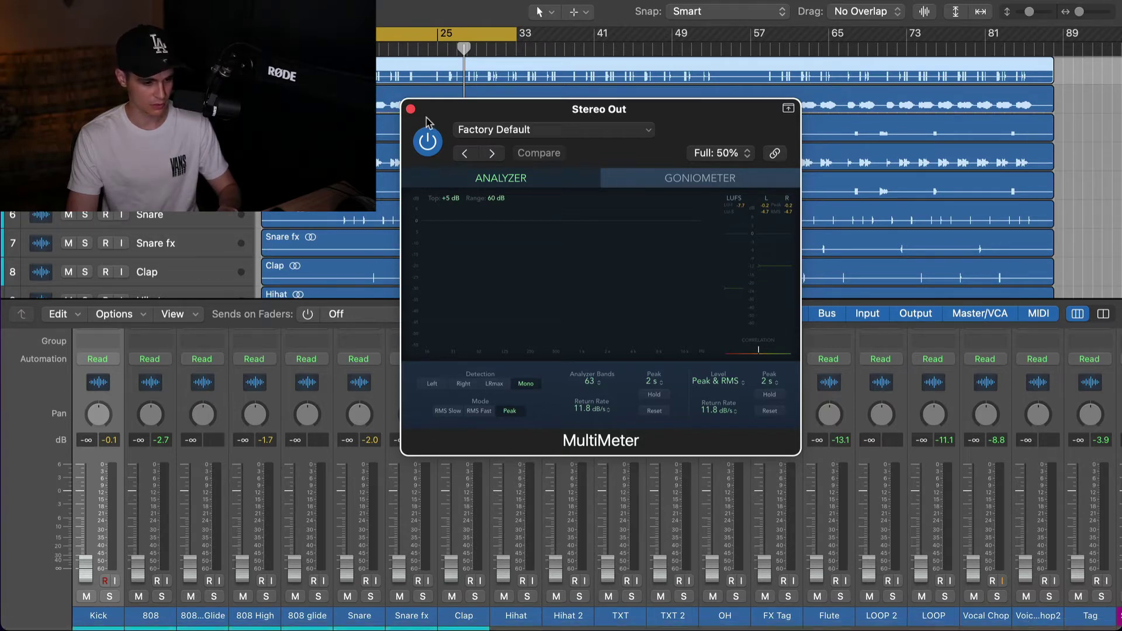
Collapse the MultiMeter header and move its window clear of the drum channel faders.
left_click_drag(473, 113, 654, 61)
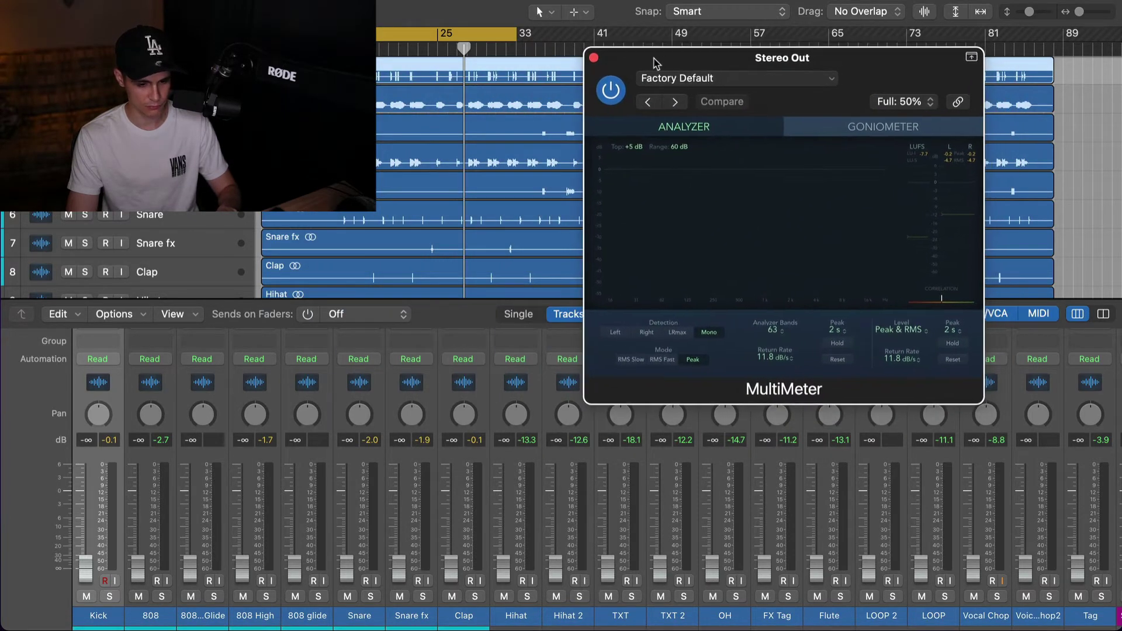
left_click_drag(588, 402, 670, 266)
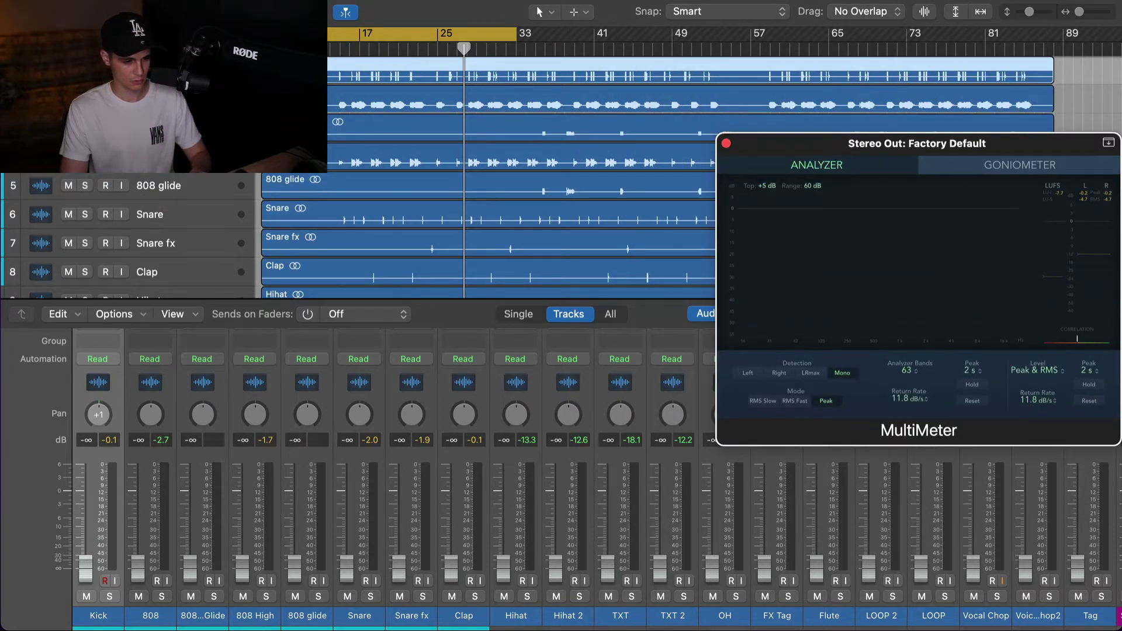
left_click_drag(339, 48, 347, 48)
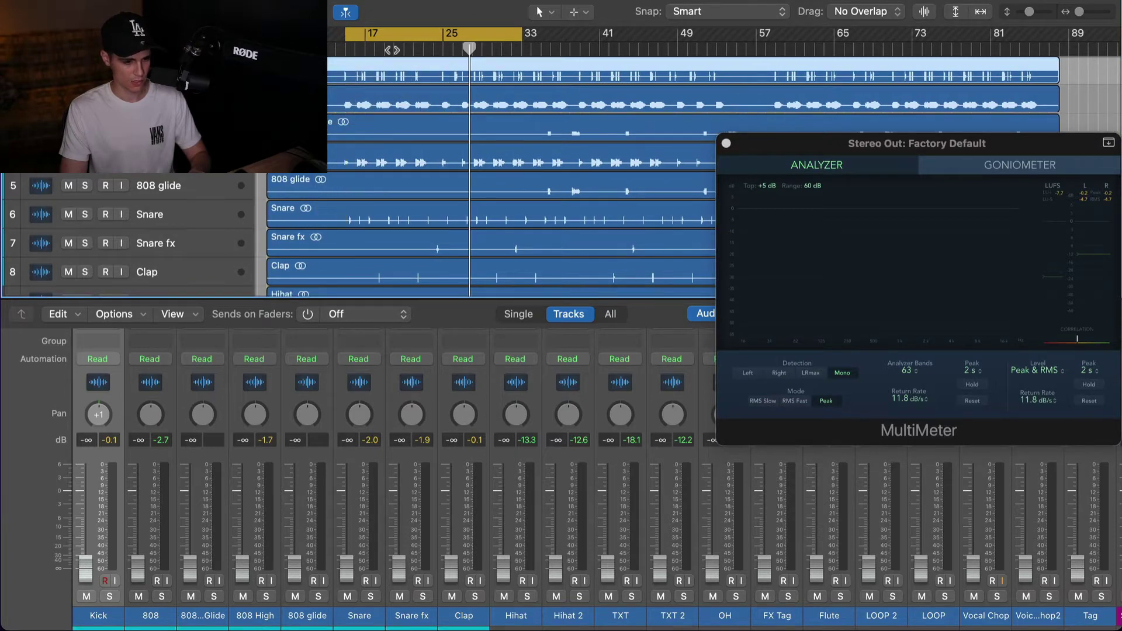
scroll(390, 50, "up", 6)
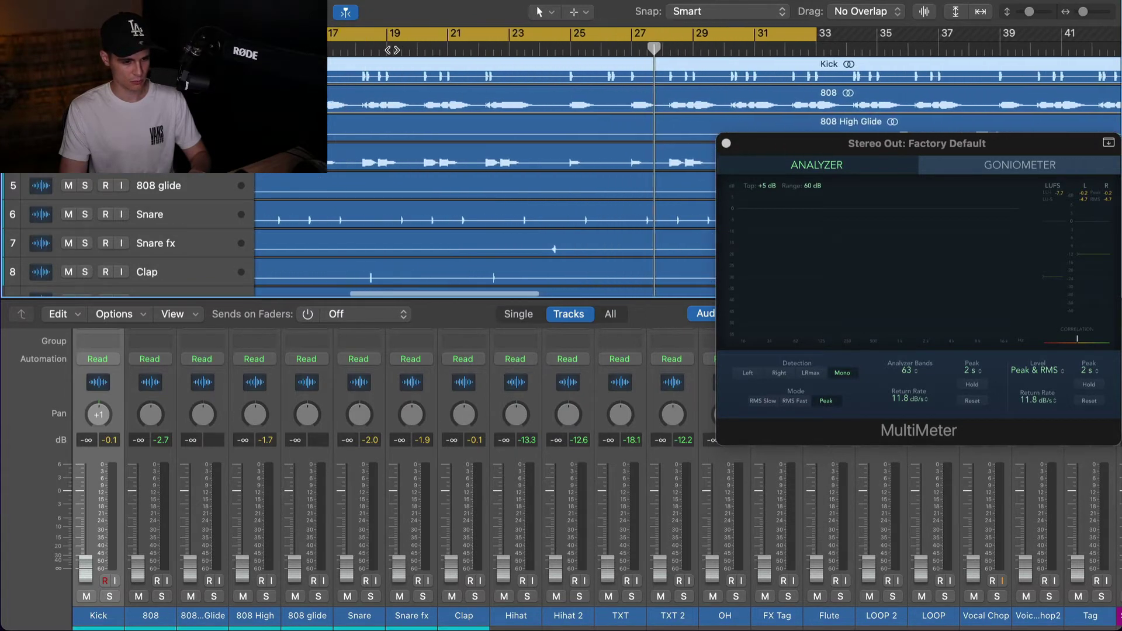
scroll(391, 50, "left", 4)
scroll(391, 49, "right", 3)
scroll(390, 50, "down", 6)
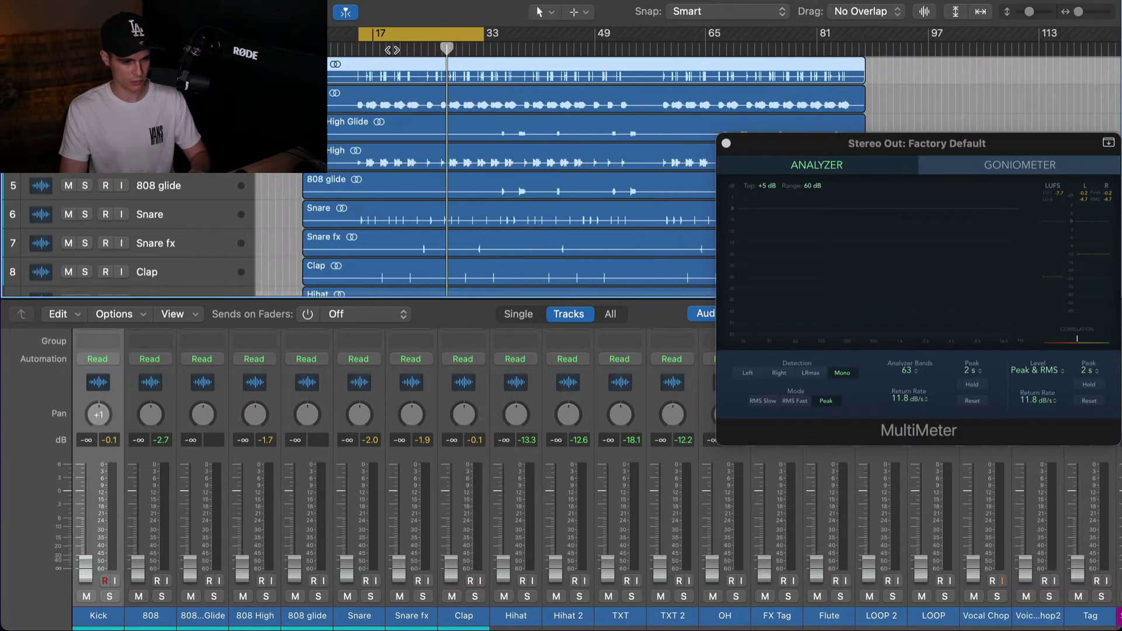
scroll(394, 58, "left", 3)
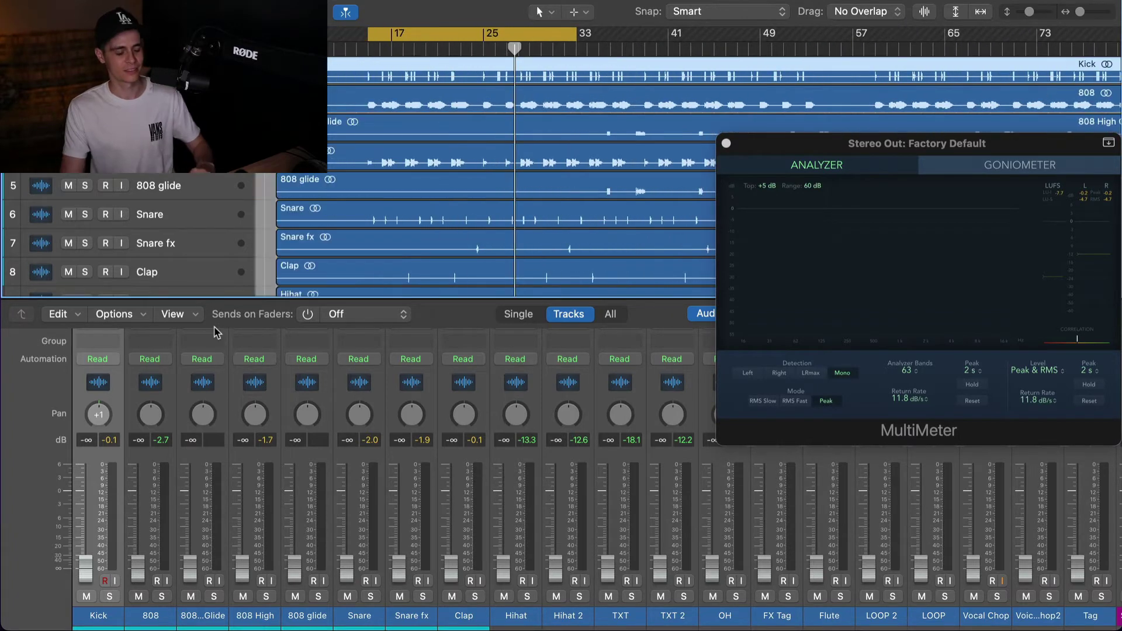
Play the beat and raise the Kick fader to -0.6 dB and the 808 fader to -5.5 dB.
key("space")
left_click_drag(95, 578, 87, 492)
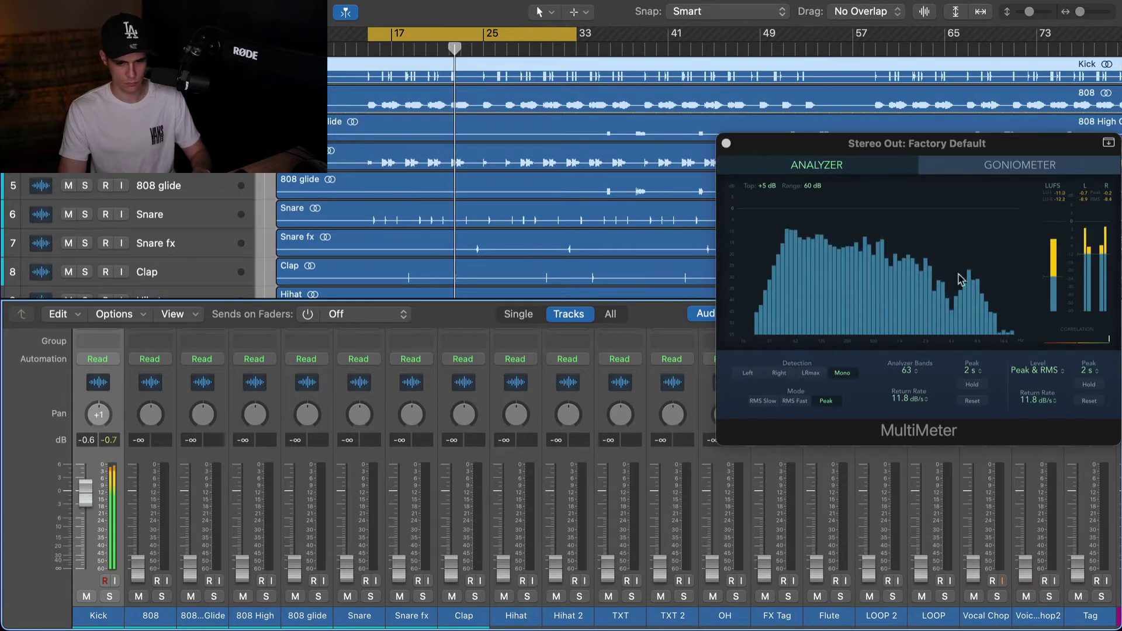
left_click(1085, 205)
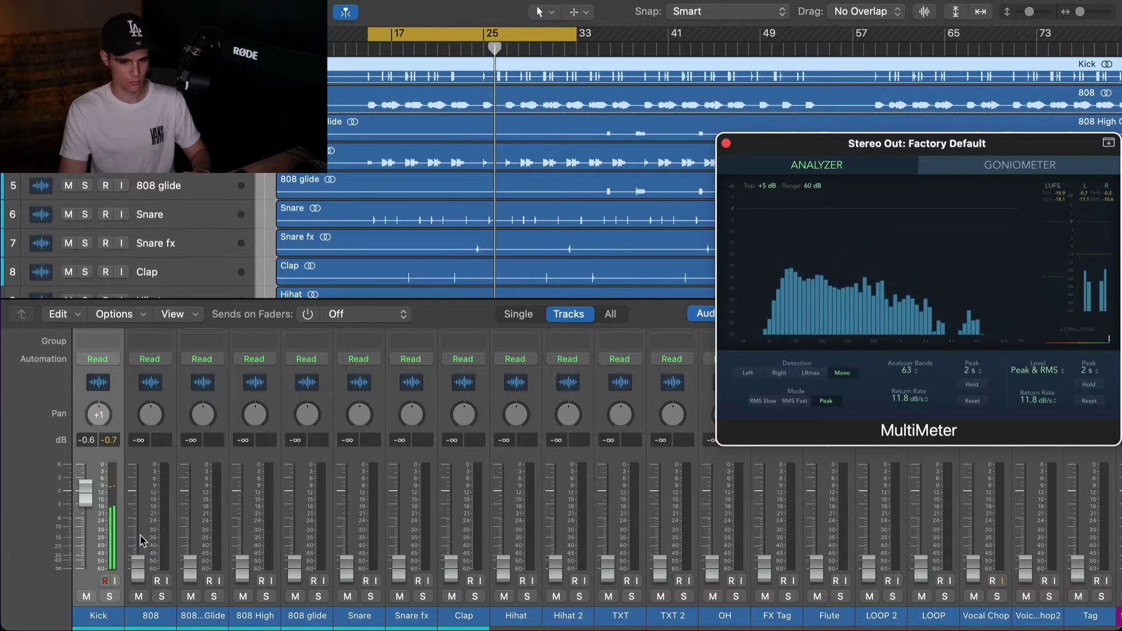
mouse_move(140, 535)
left_mouse_down()
mouse_move(140, 523)
mouse_move(138, 547)
mouse_move(138, 515)
left_mouse_up()
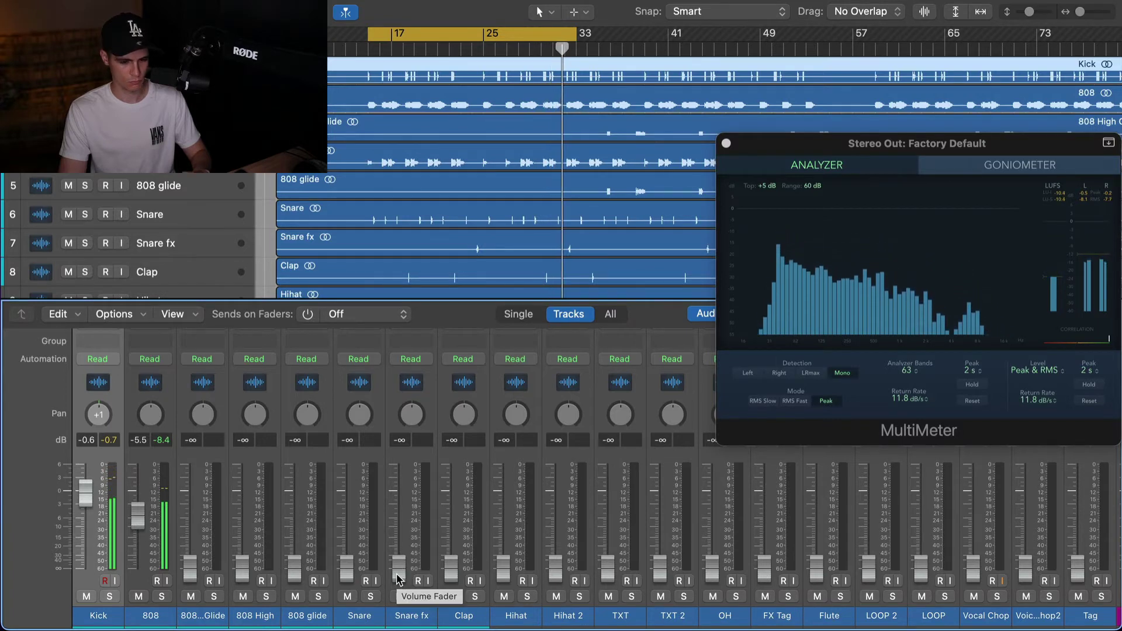
Raise the faders during playback: 808 High to -15.4 dB, Snare to -2.4 dB, Snare fx to -12.0 dB and Clap to -8.2 dB.
left_click_drag(347, 564, 347, 501)
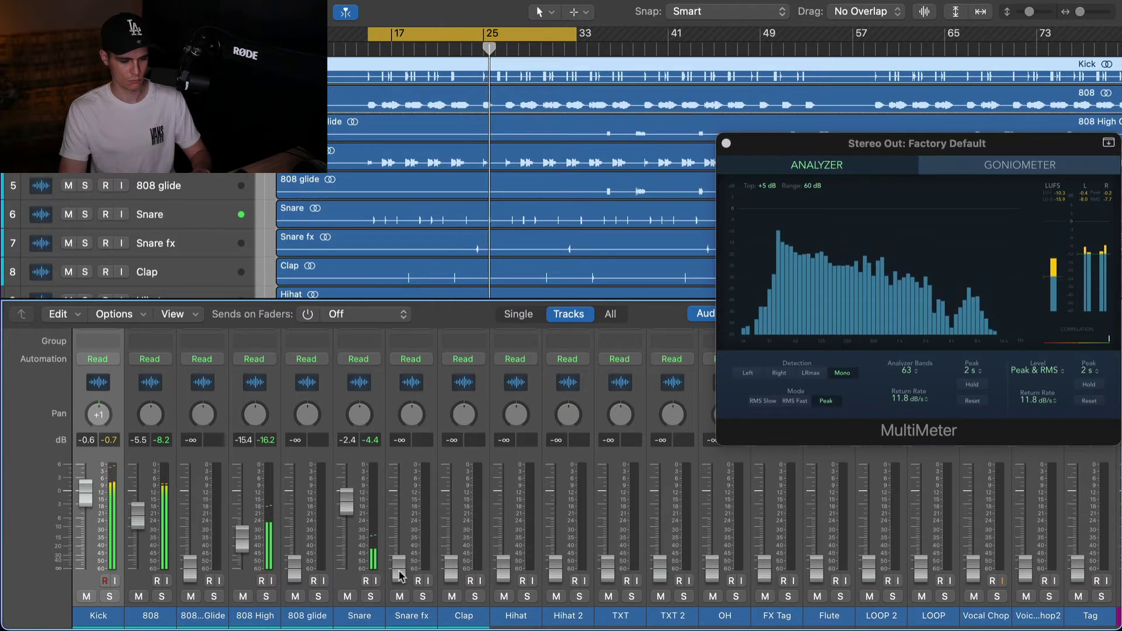
left_click_drag(398, 566, 399, 530)
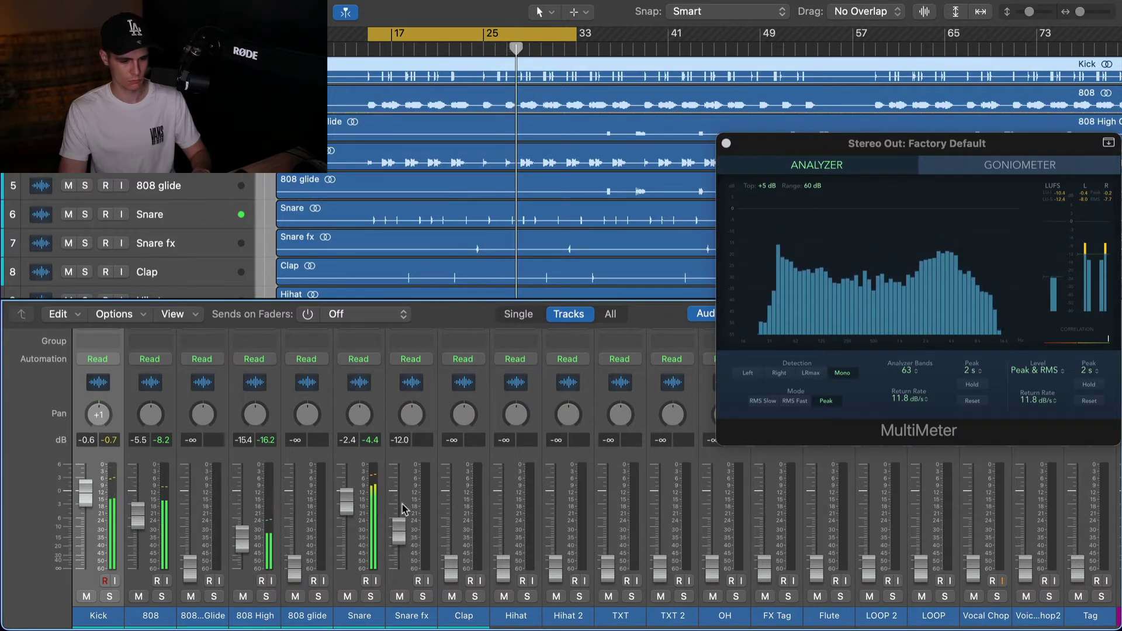
left_click_drag(450, 566, 450, 525)
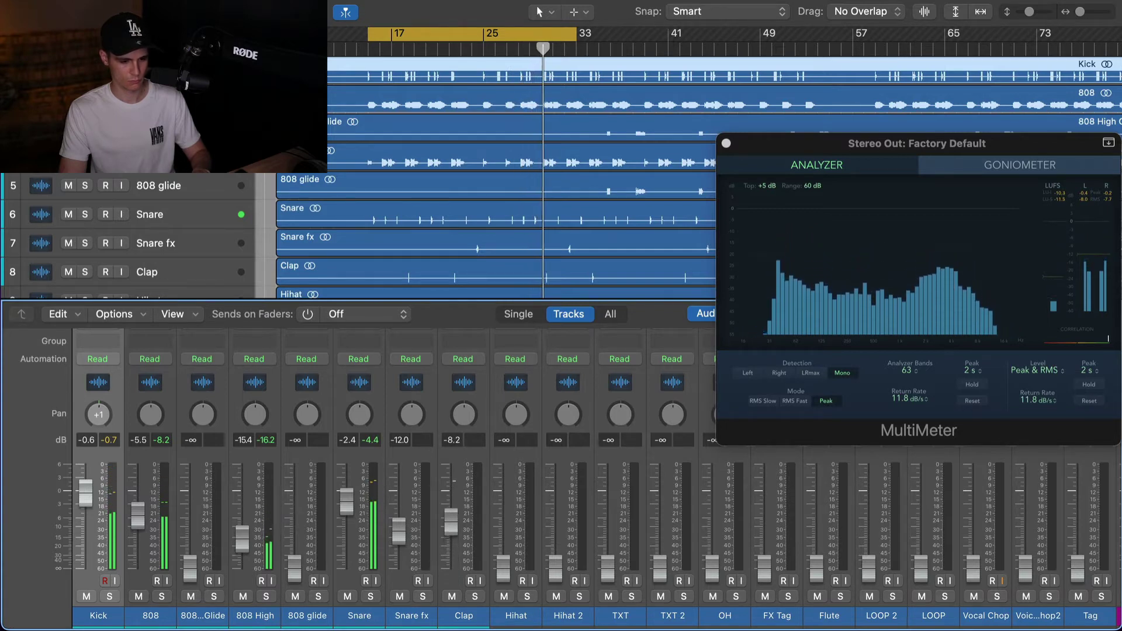
Raise the faders during playback: Snare to -1.2 dB, Snare fx -9.2 dB, Clap -1.4 dB, Hihat -3.5 dB, Hihat 2 -8.2 dB and TXT -0.4 dB.
left_click_drag(450, 521, 450, 506)
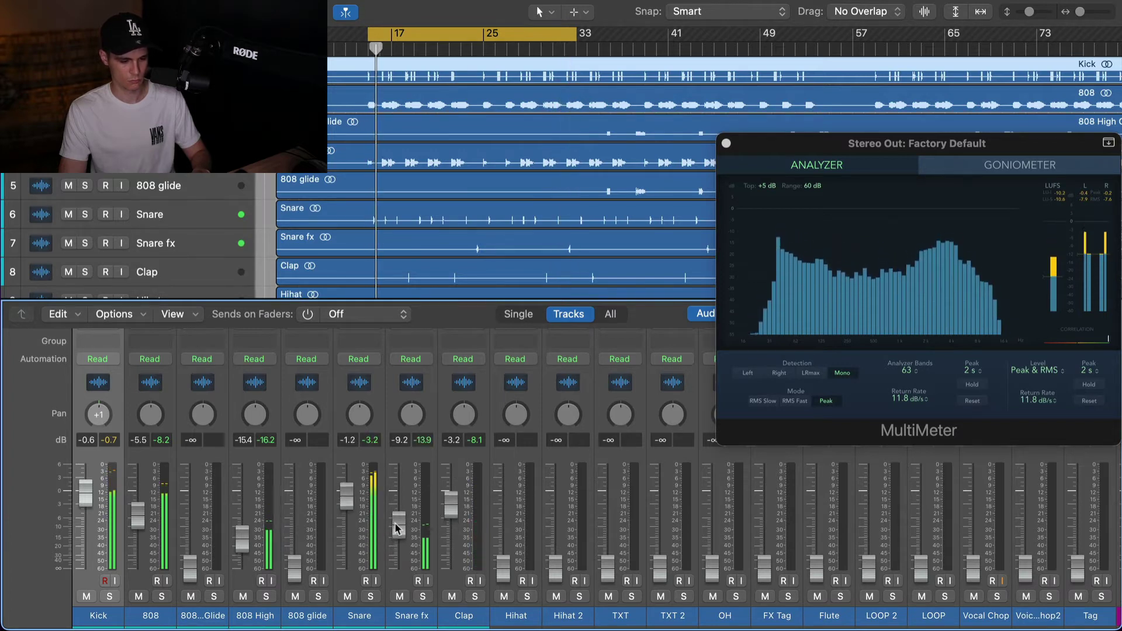
left_click_drag(503, 565, 503, 509)
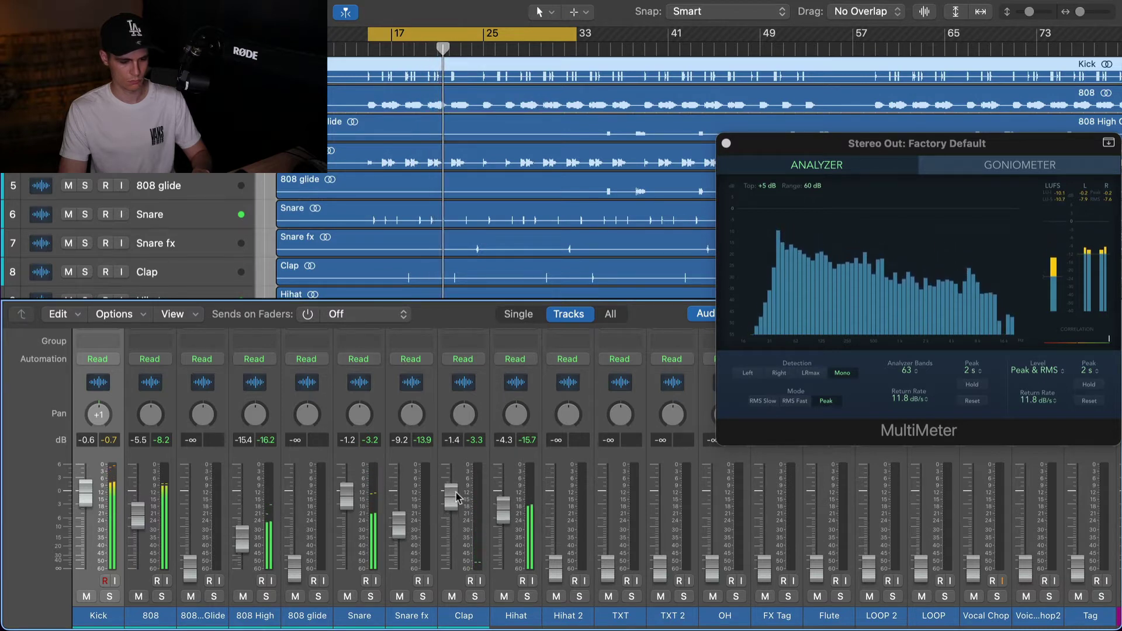
left_click_drag(555, 562, 561, 518)
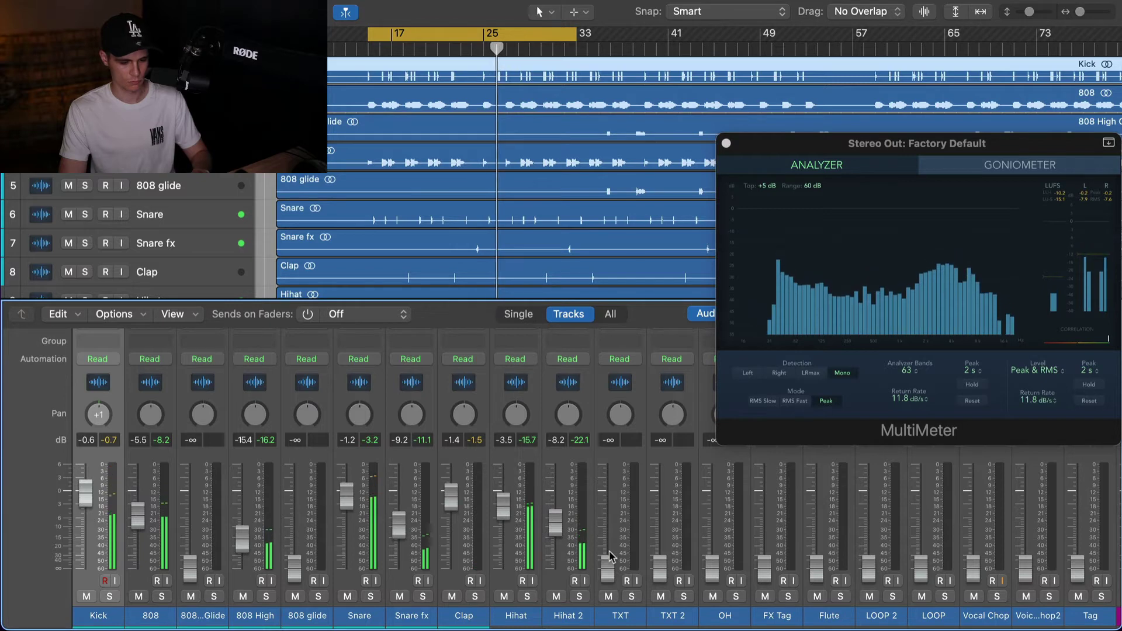
left_click_drag(607, 564, 608, 491)
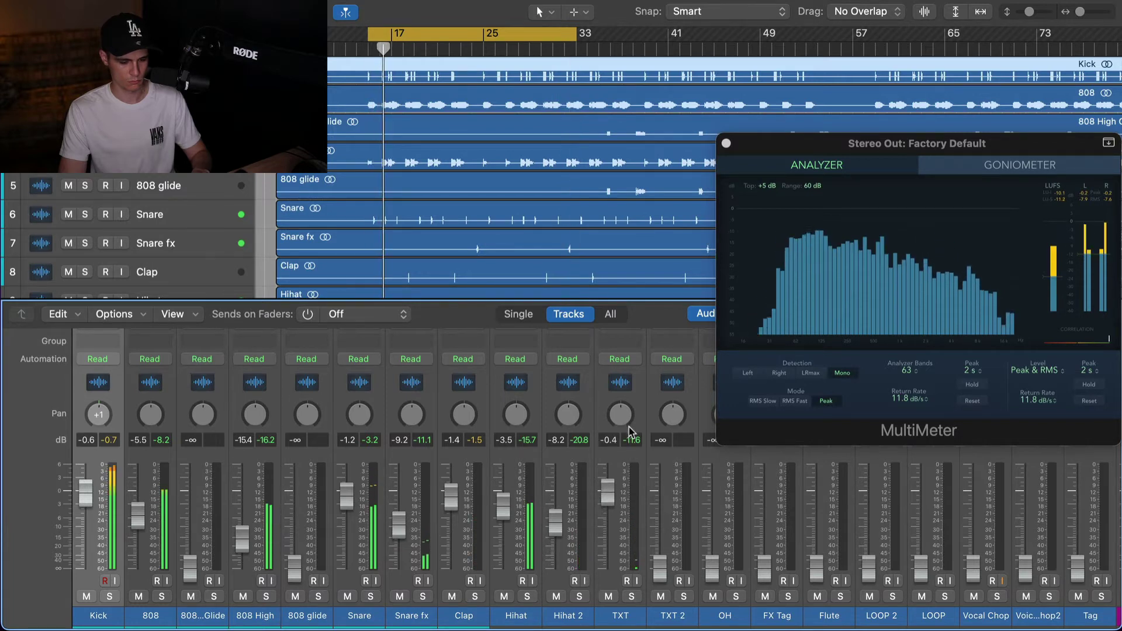
Set the cycle range to bars 25 through 41 and restart playback.
scroll(659, 510, "right", 1)
scroll(660, 510, "right", 3)
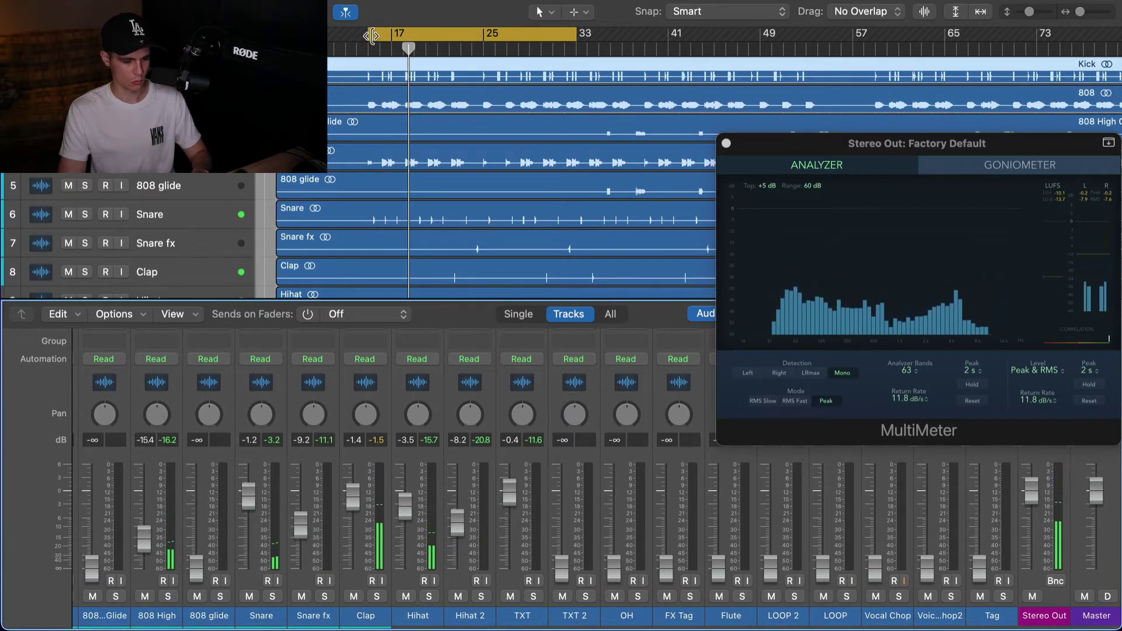
left_click_drag(373, 35, 486, 45)
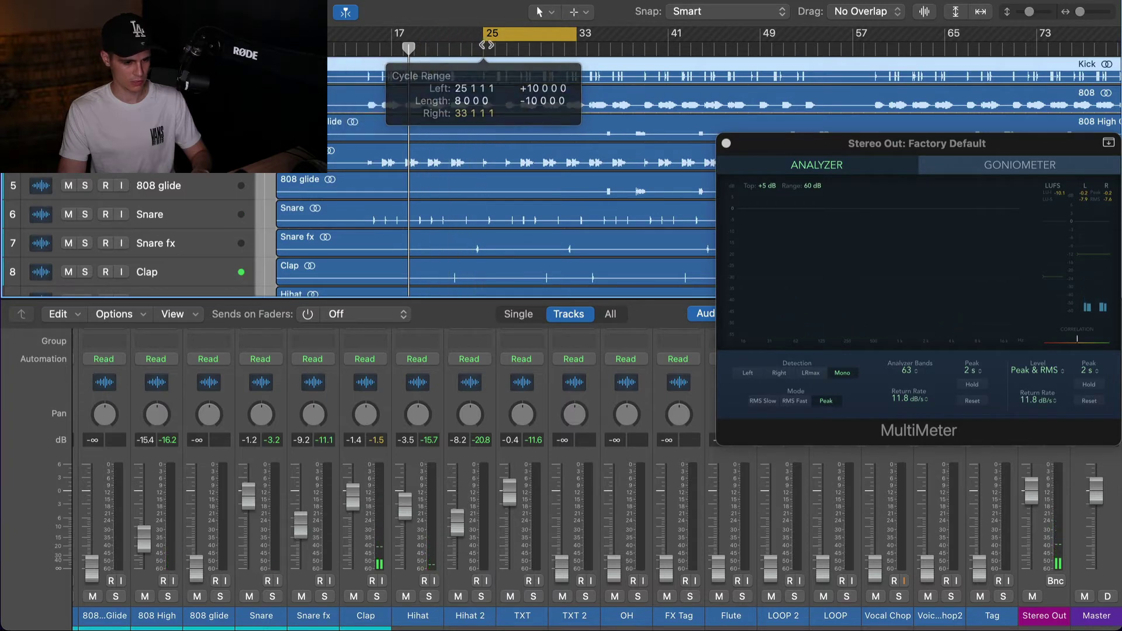
left_click_drag(575, 35, 668, 35)
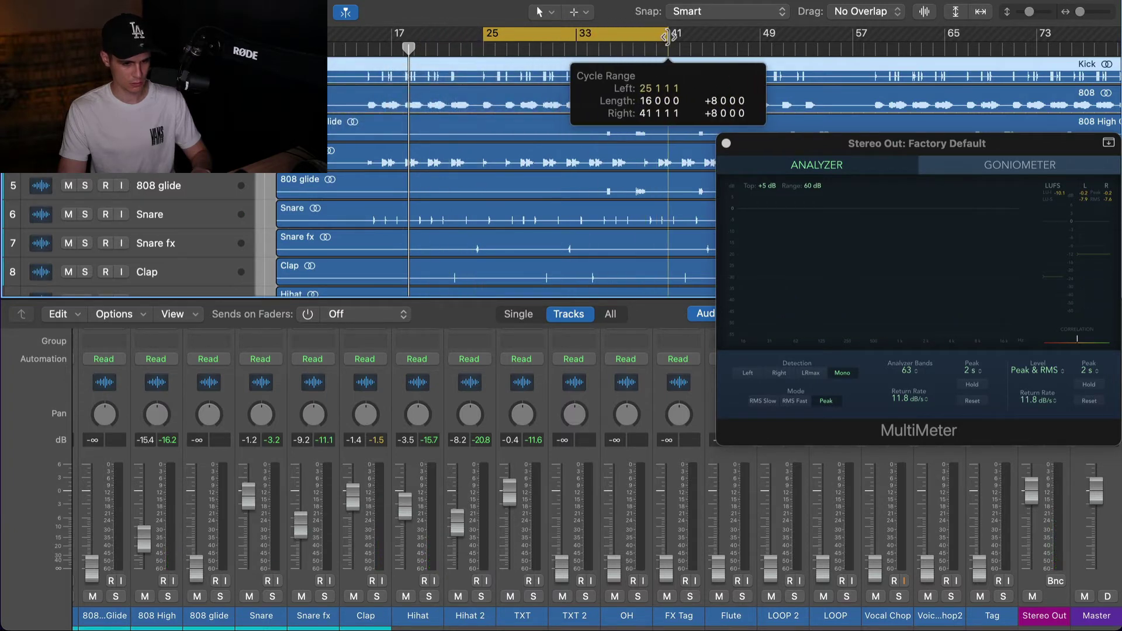
key("space")
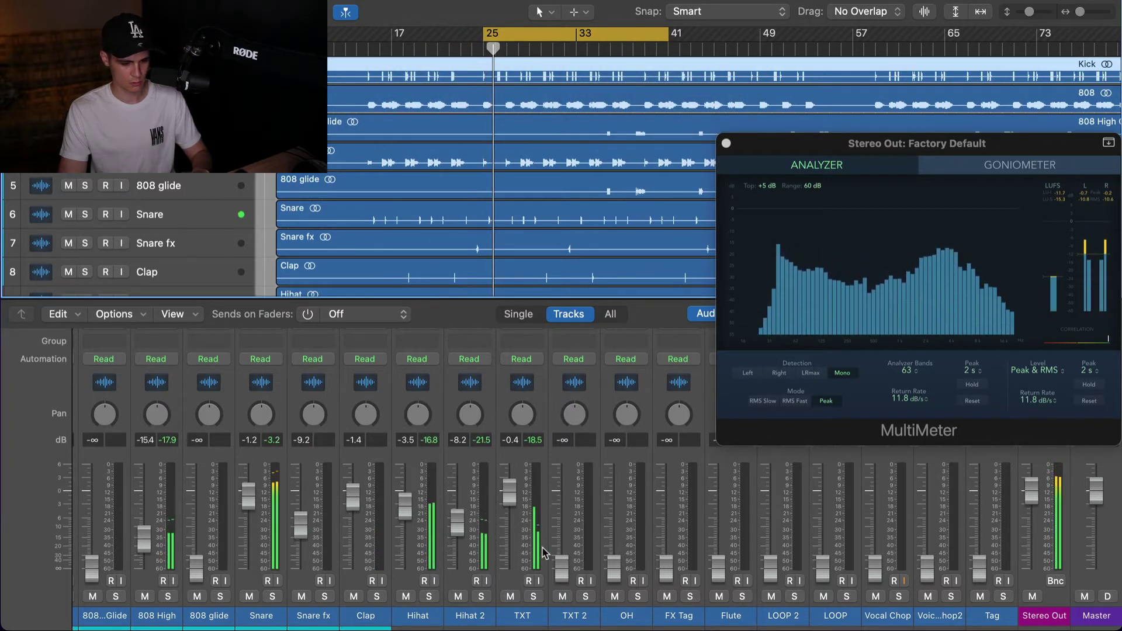
Balance the faders during playback: TXT at -3.5 dB, TXT 2 and OH at -3.9 dB, Clap at -0.7 dB and Snare at -0.9 dB.
left_click_drag(503, 504, 516, 506)
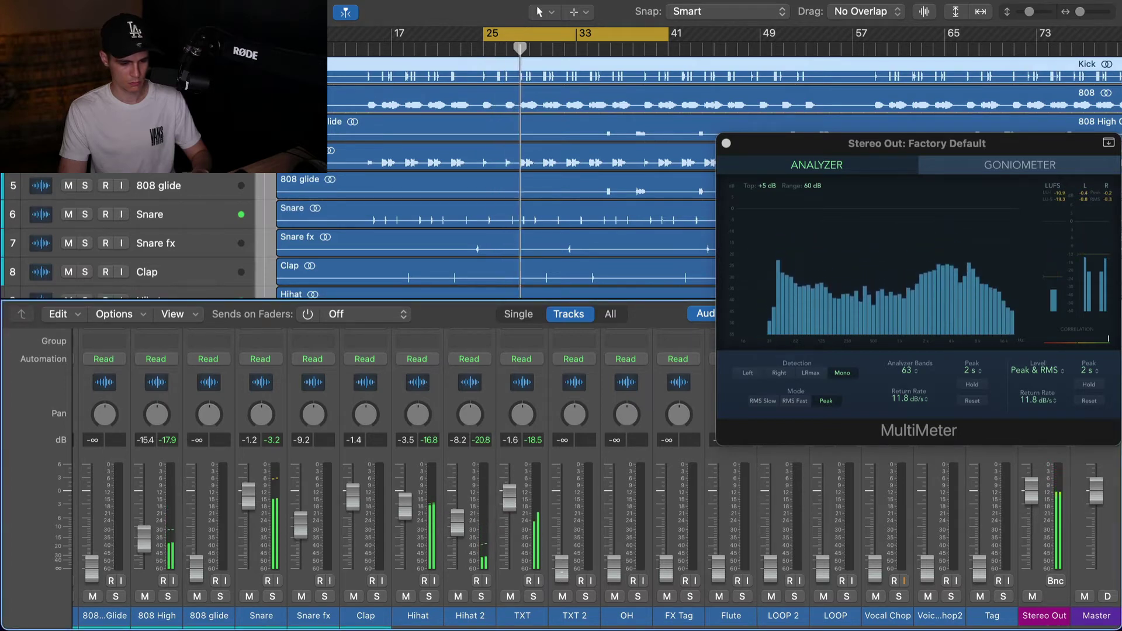
left_click_drag(561, 571, 561, 517)
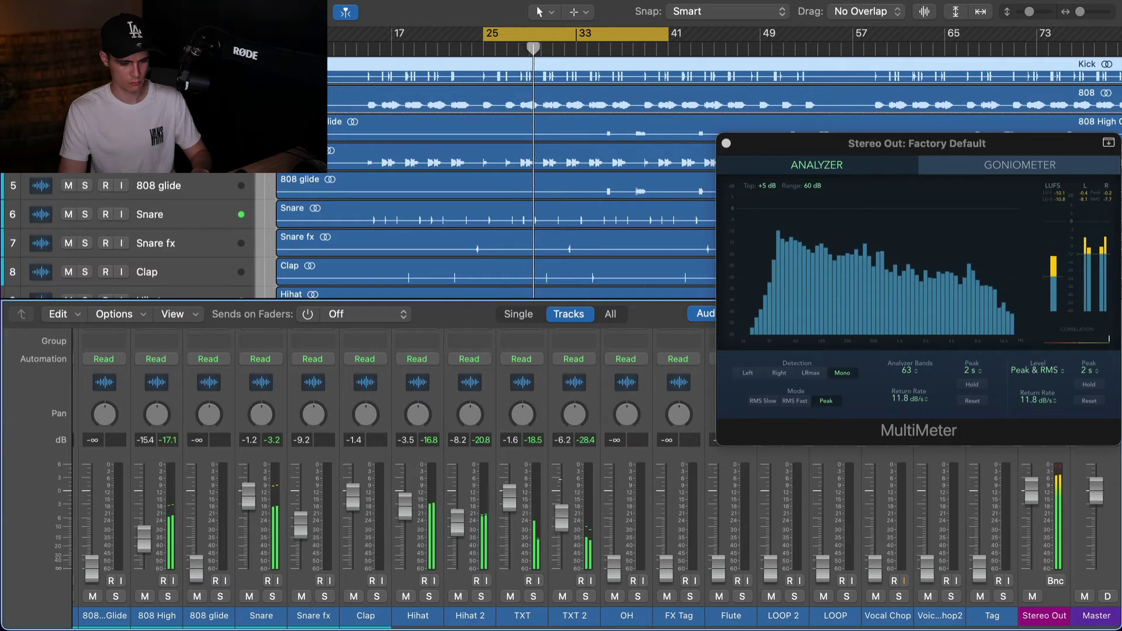
left_click_drag(509, 493, 509, 500)
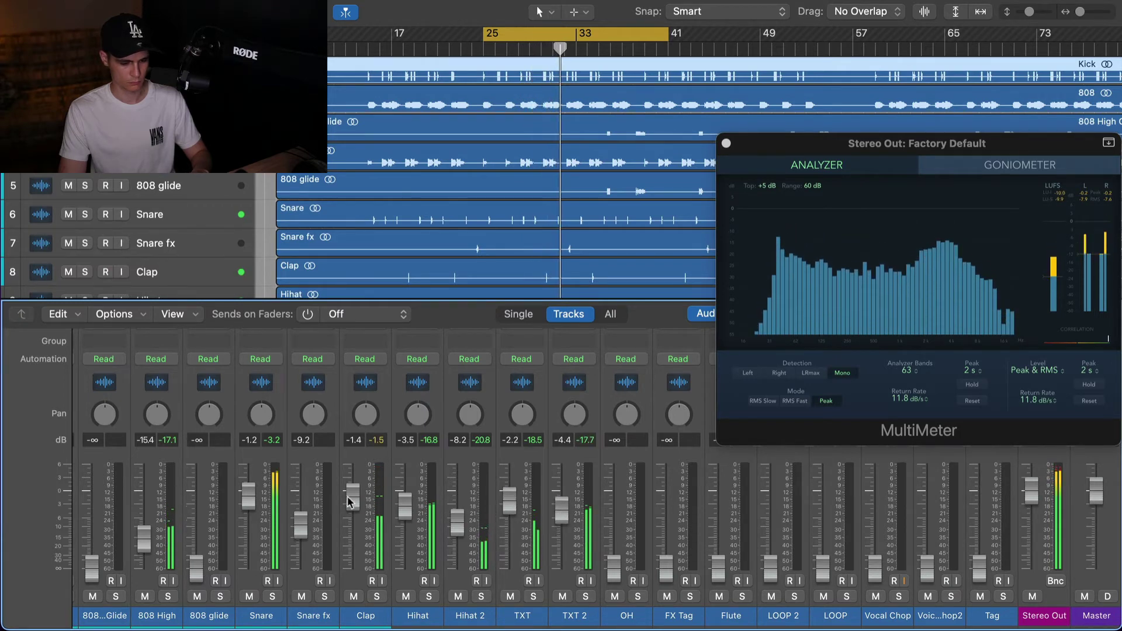
left_click_drag(352, 497, 353, 493)
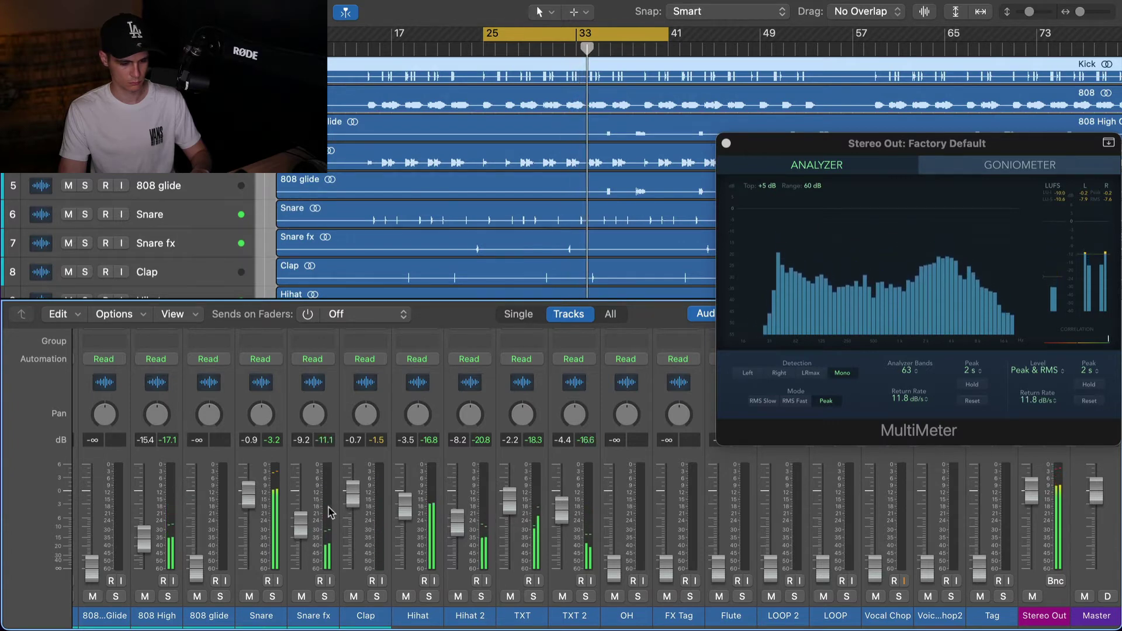
left_click_drag(513, 503, 566, 517)
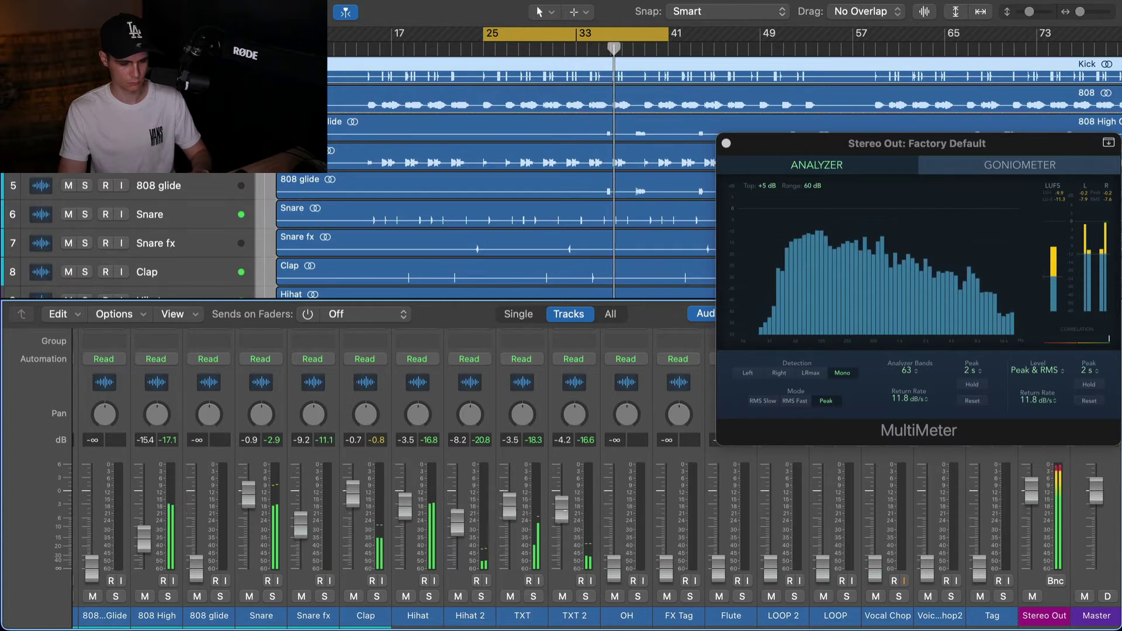
left_click_drag(614, 567, 614, 508)
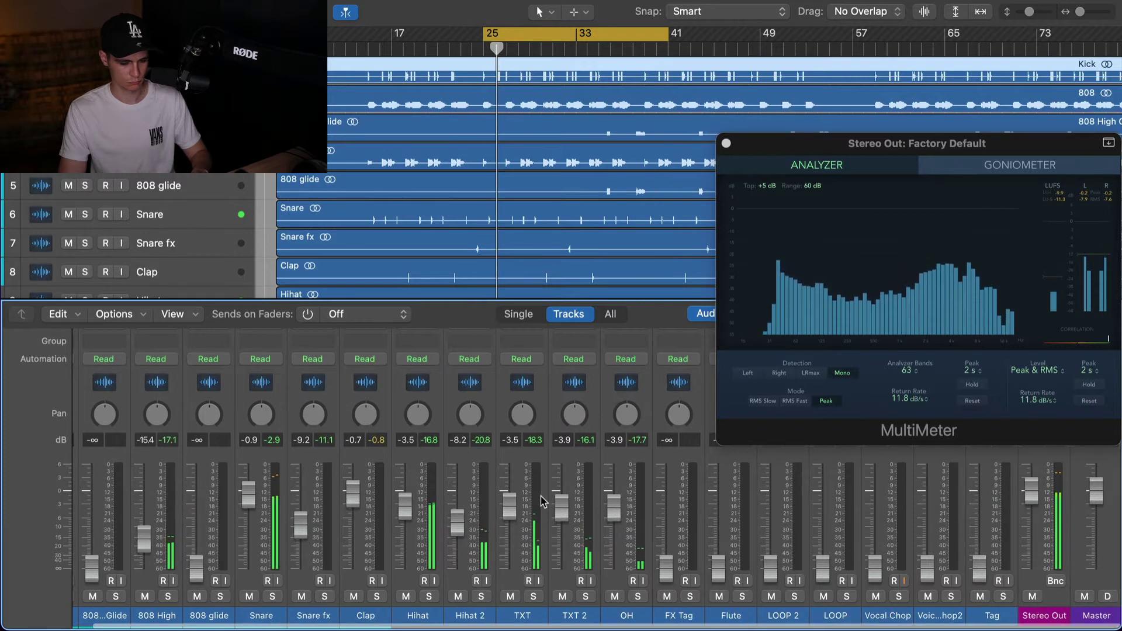
Raise the 808 High Glide fader to -4.0 dB and the 808 glide fader to -6.2 dB, checking 808 glide muted and soloed.
scroll(542, 501, "left", 3)
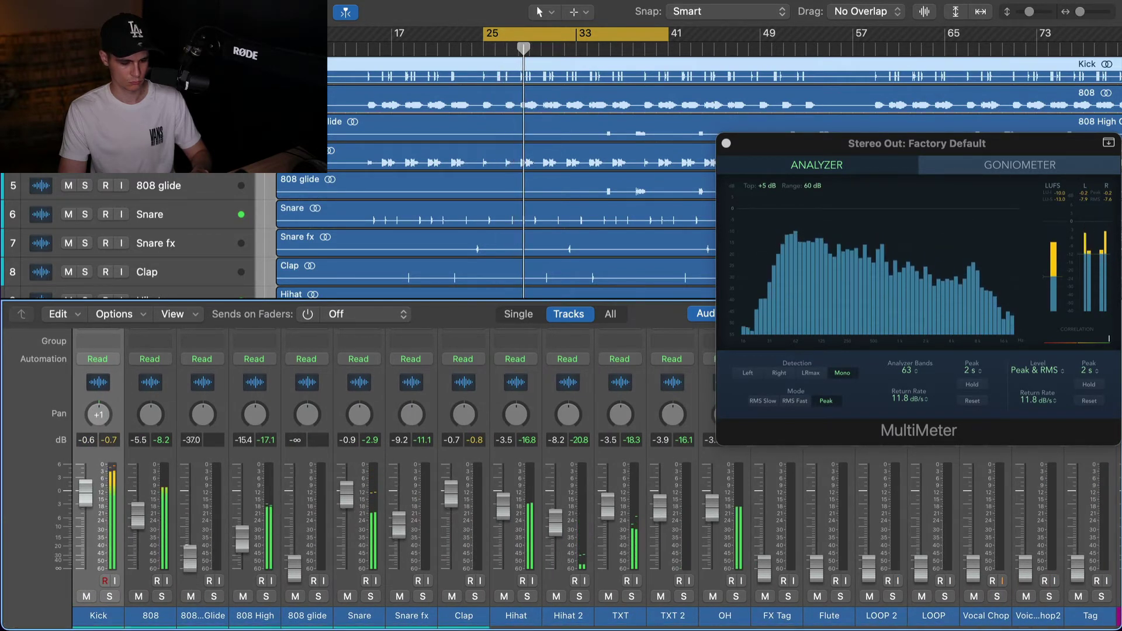
left_click_drag(190, 565, 190, 509)
left_click(295, 596)
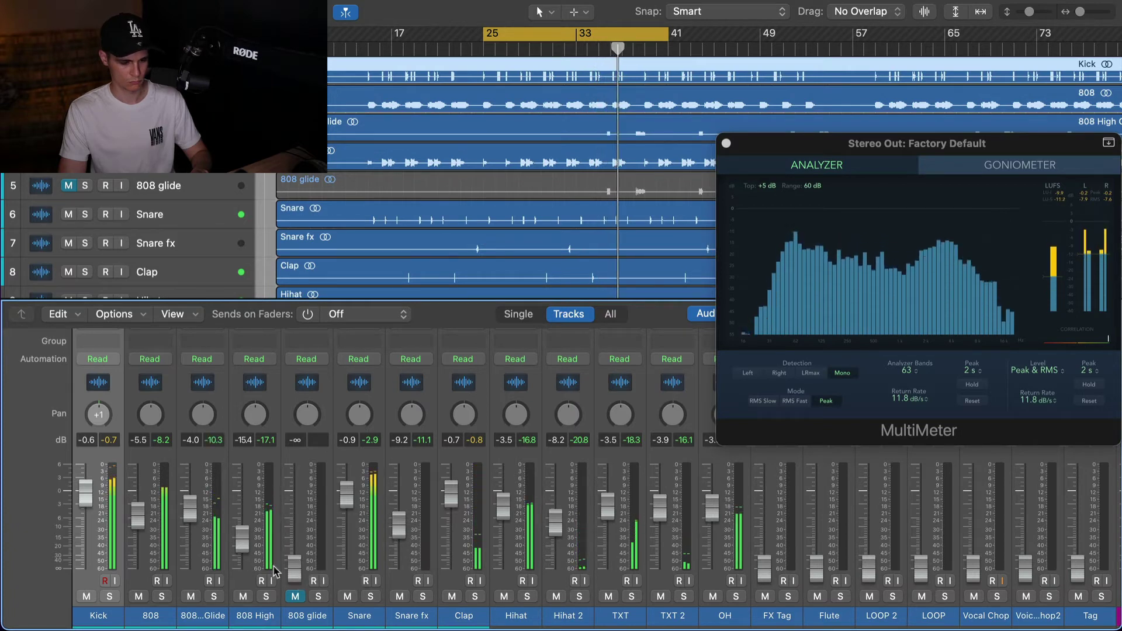
left_click_drag(294, 565, 298, 547)
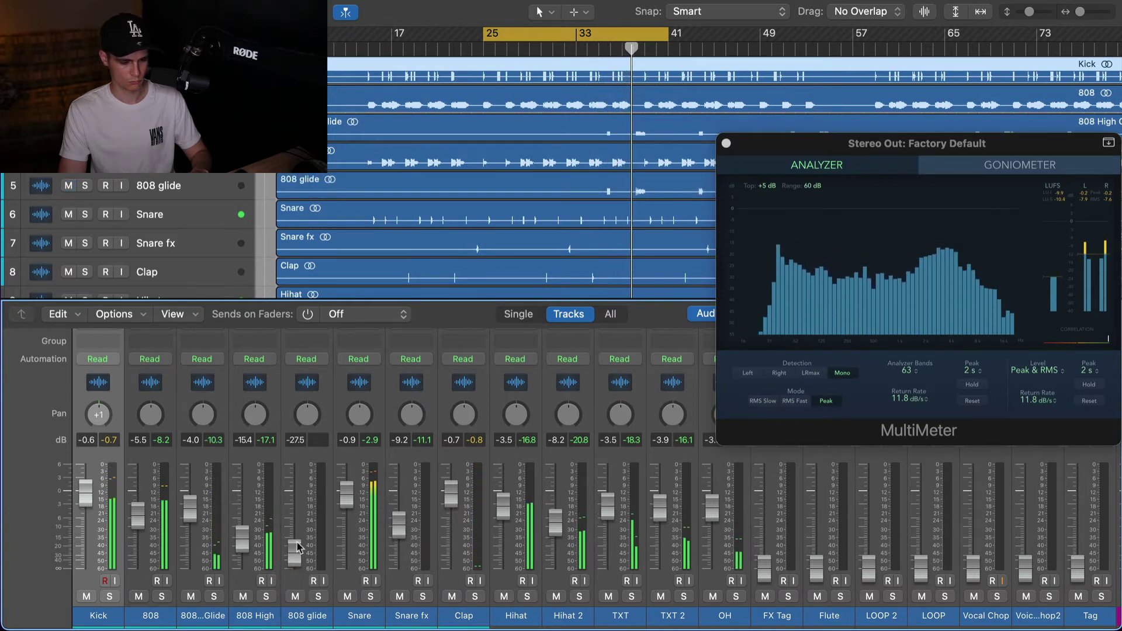
left_click(317, 596)
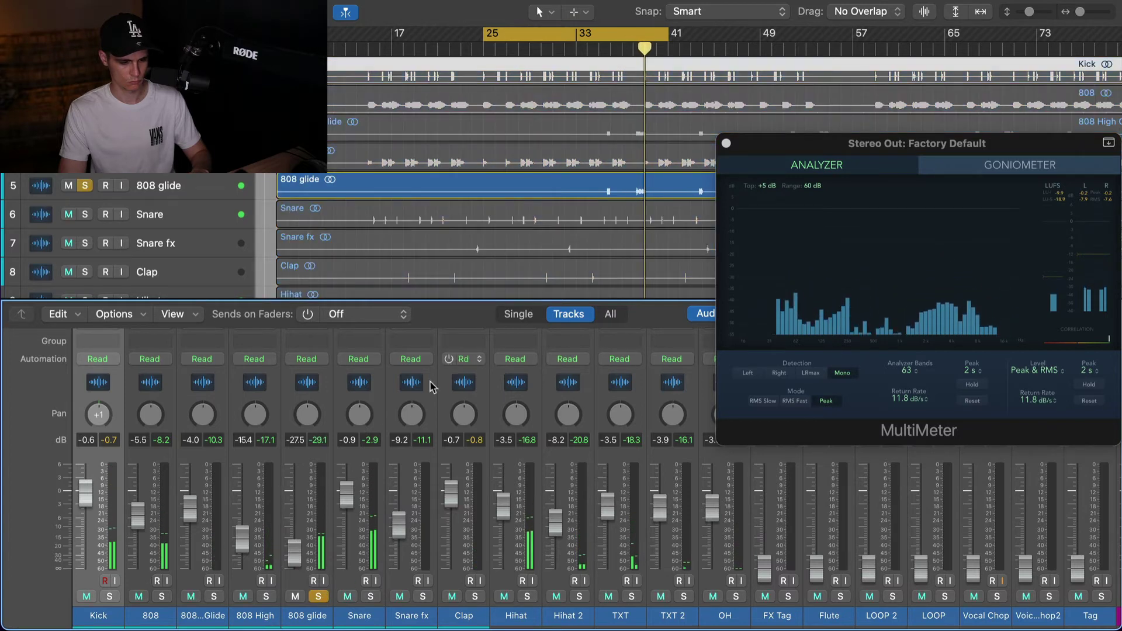
left_click(318, 596)
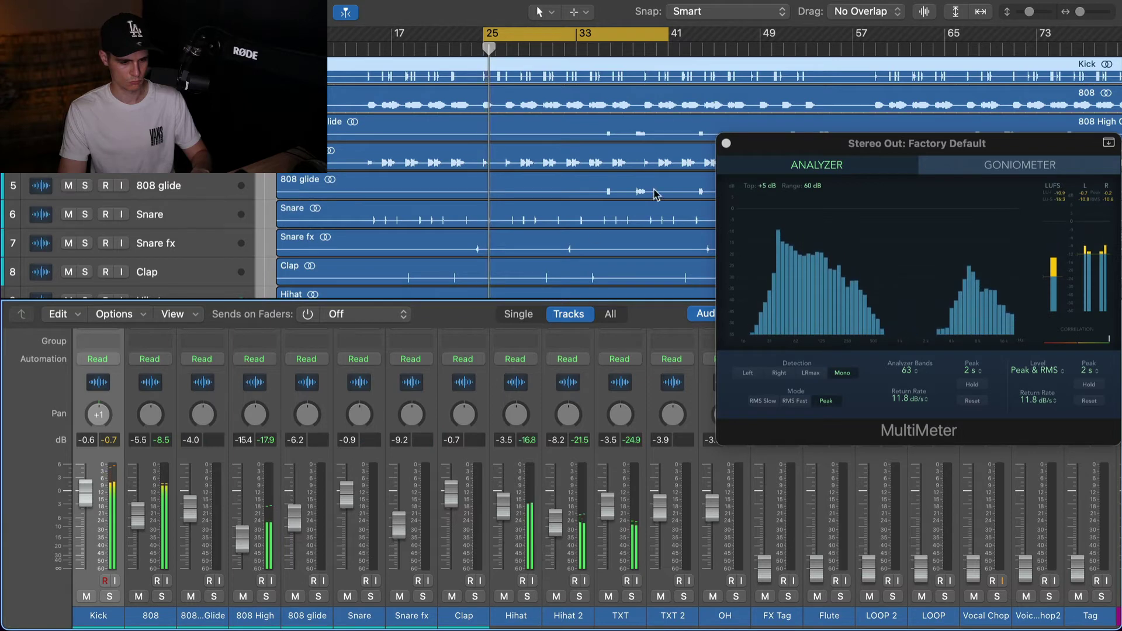
Replay the section with the 808 glide hits, compare that track muted and unmuted, and set its fader to -23.5 dB.
left_click(602, 48)
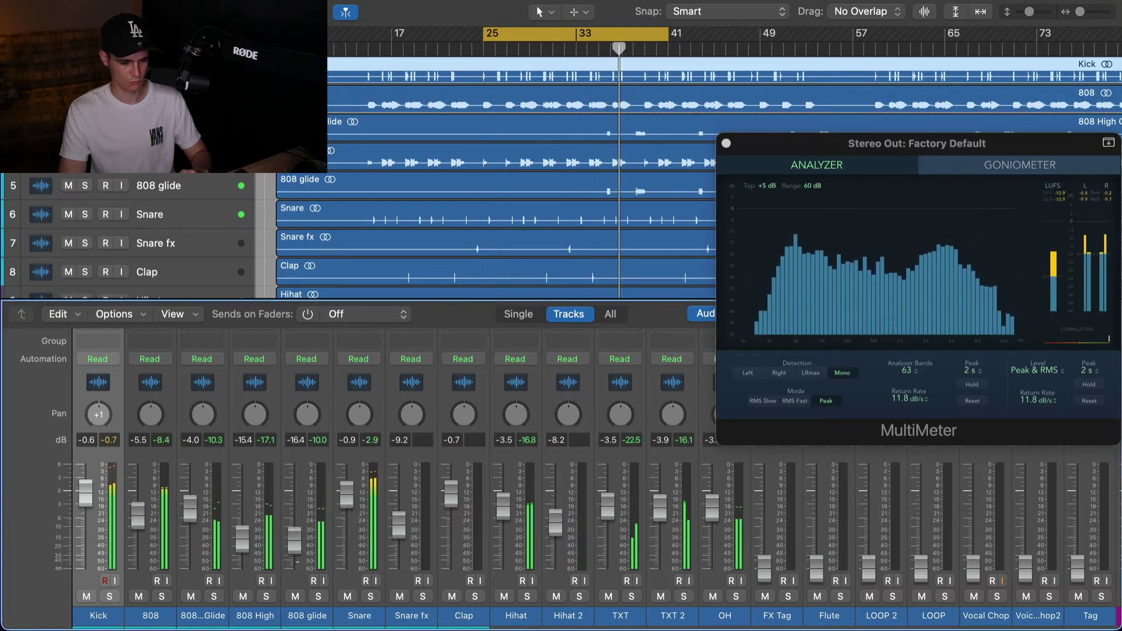
left_click(295, 596)
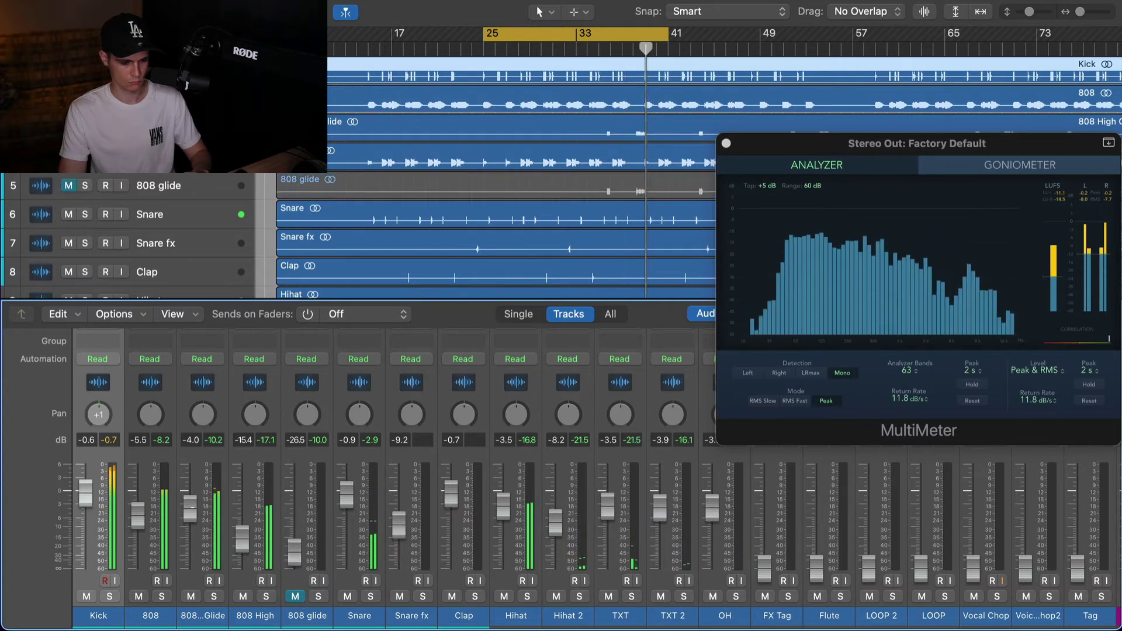
left_click(296, 596)
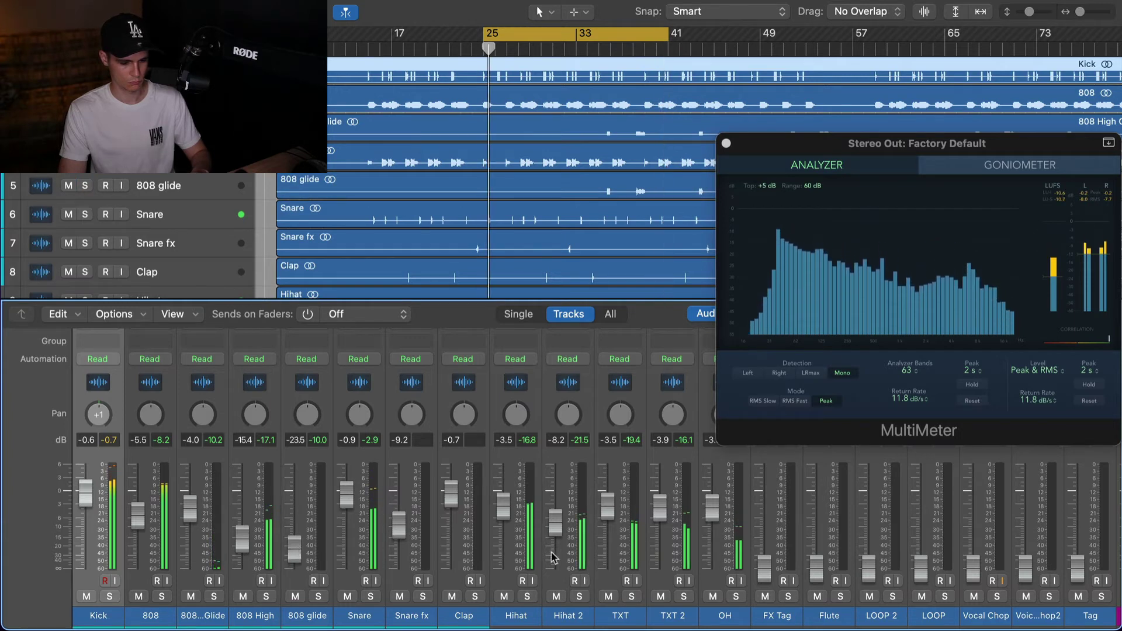
Move the MultiMeter clear of the melodic channels and set Flute to -4.5 dB, LOOP 2 to 0.0 dB and LOOP to -0.6 dB.
scroll(552, 558, "right", 3)
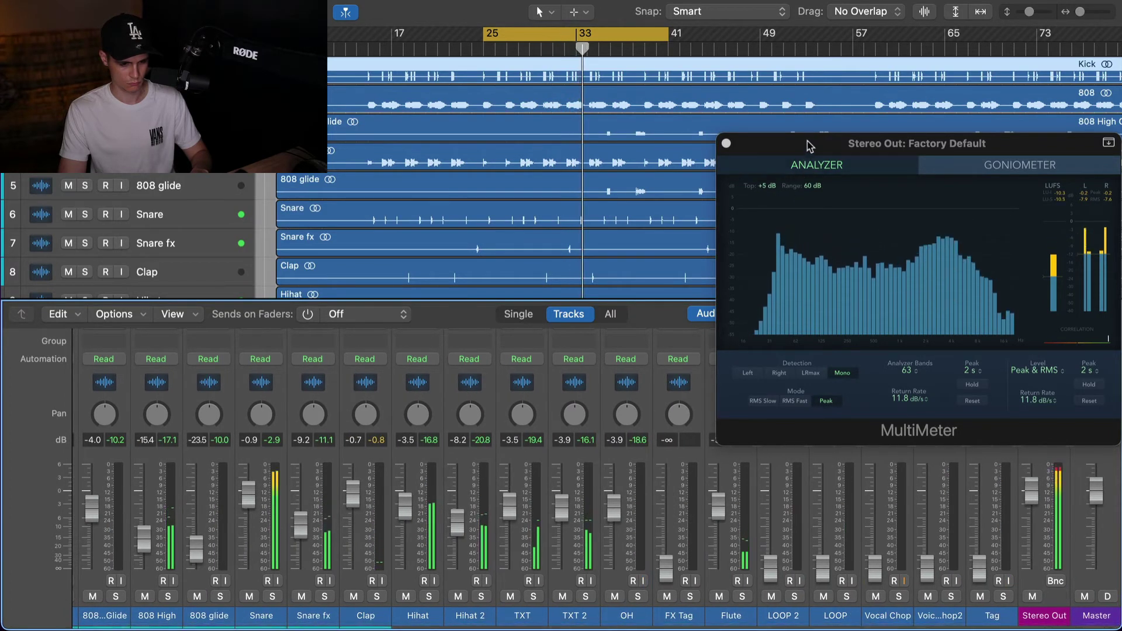
left_click_drag(807, 143, 306, 106)
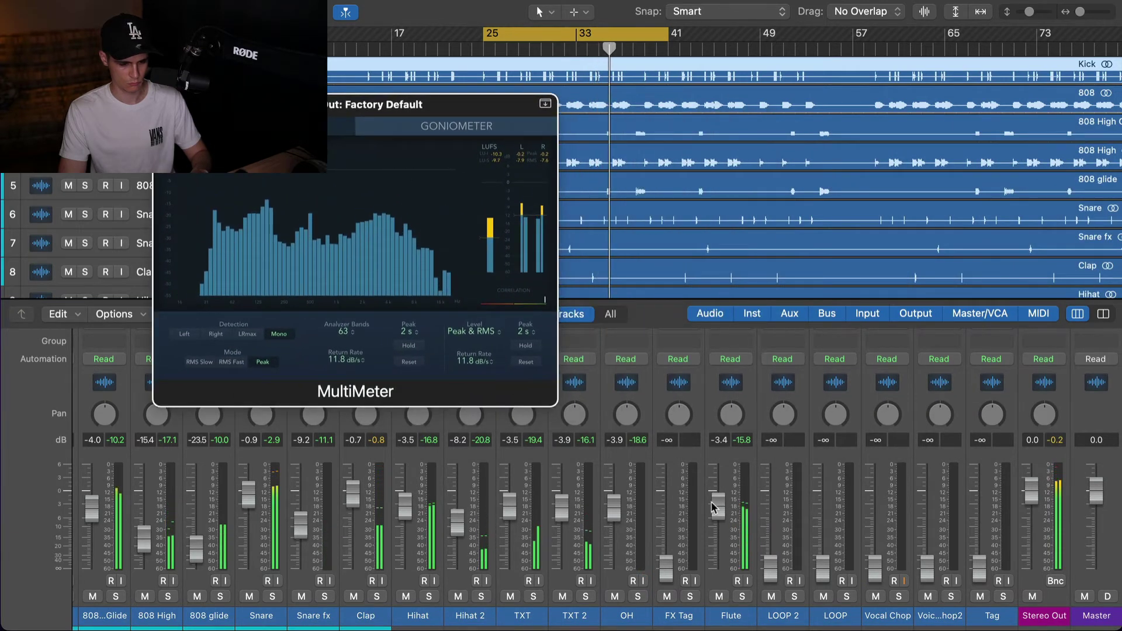
left_click(720, 519)
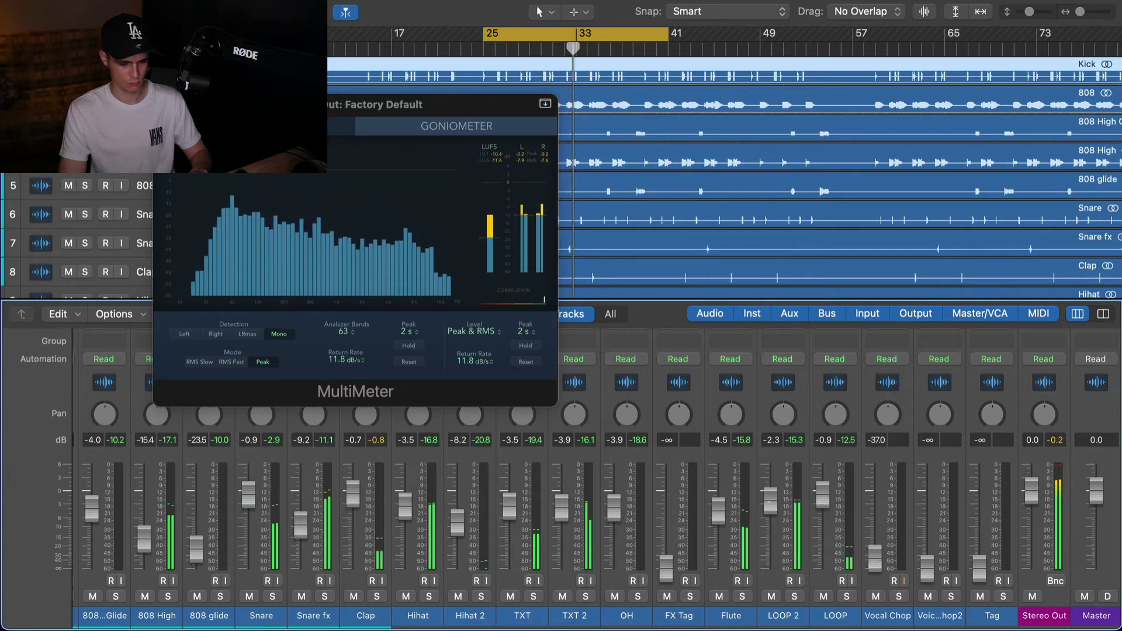
left_click(771, 495, "alt")
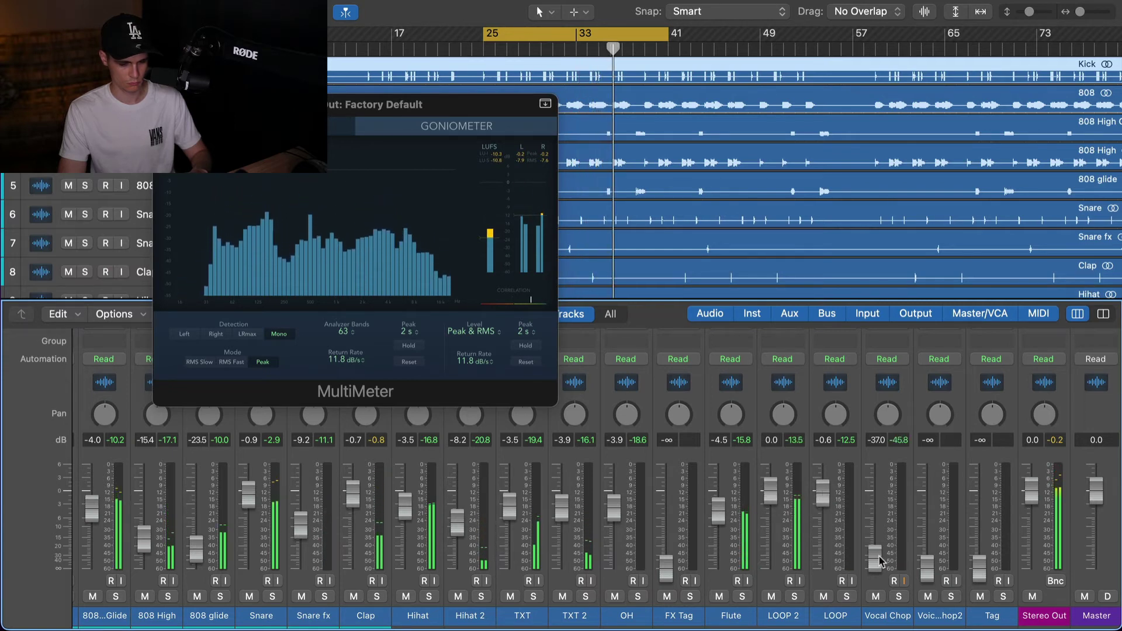
Raise the Vocal Chop fader to -4.4 dB and the Voice Chop2 fader to -4.5 dB during playback.
left_click_drag(880, 561, 881, 514)
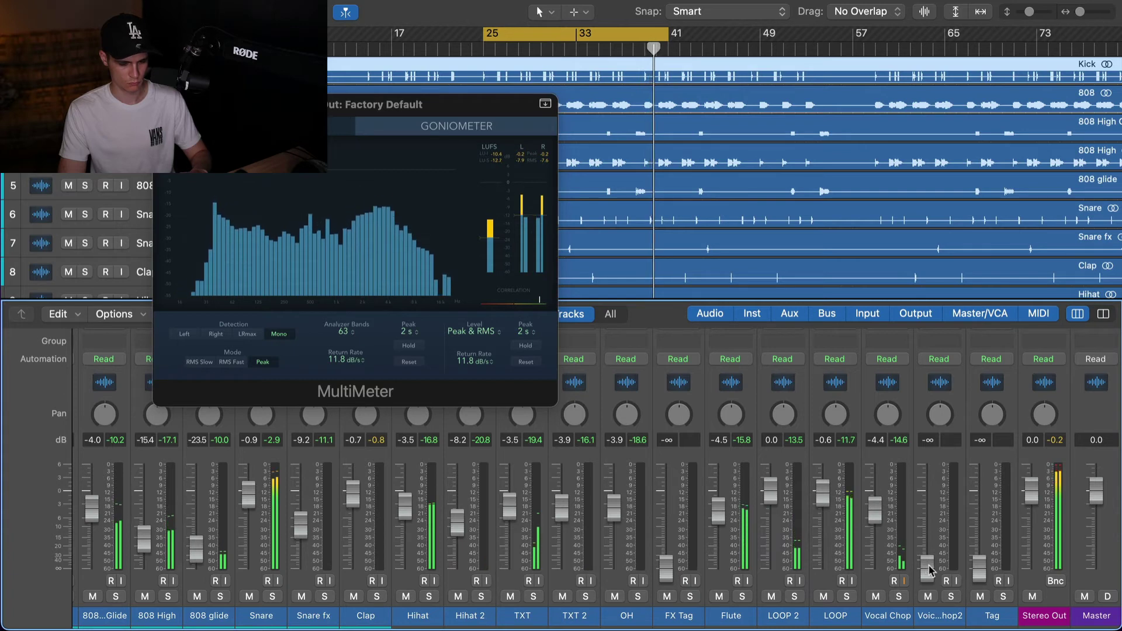
left_click_drag(927, 566, 928, 552)
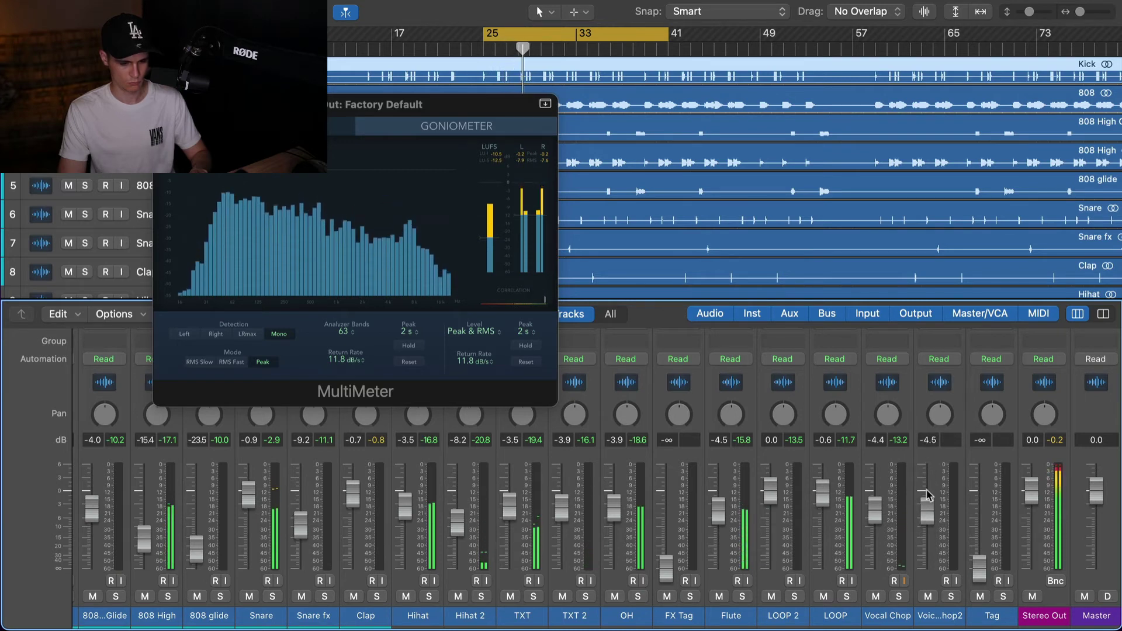
left_click(482, 242)
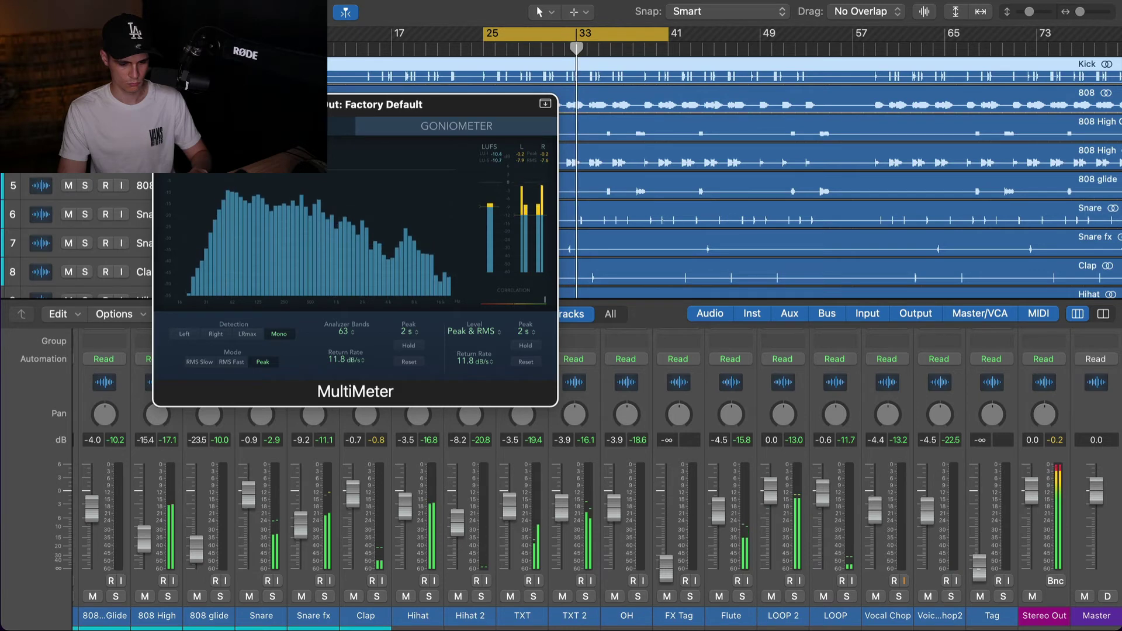
Move the MultiMeter off the track area, shift the cycle range to about bars 13 to 29 over the first Tag hit, and restart playback.
left_click_drag(468, 104, 589, 249)
scroll(335, 172, "down", 10)
scroll(335, 173, "down", 3)
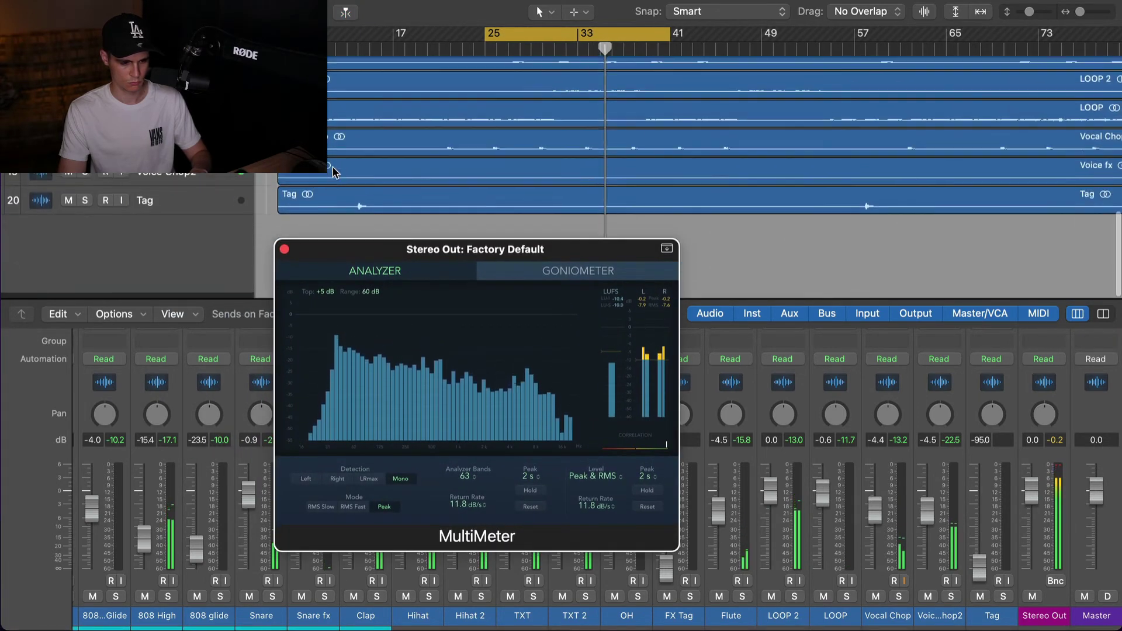
left_click_drag(521, 39, 418, 44)
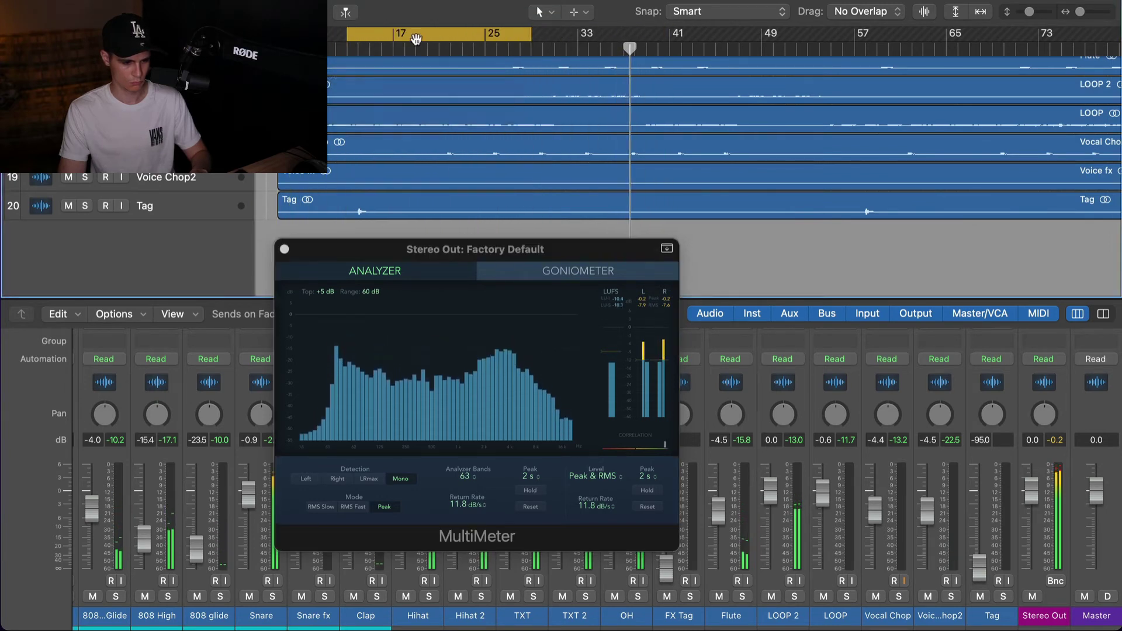
key("space")
key("space")
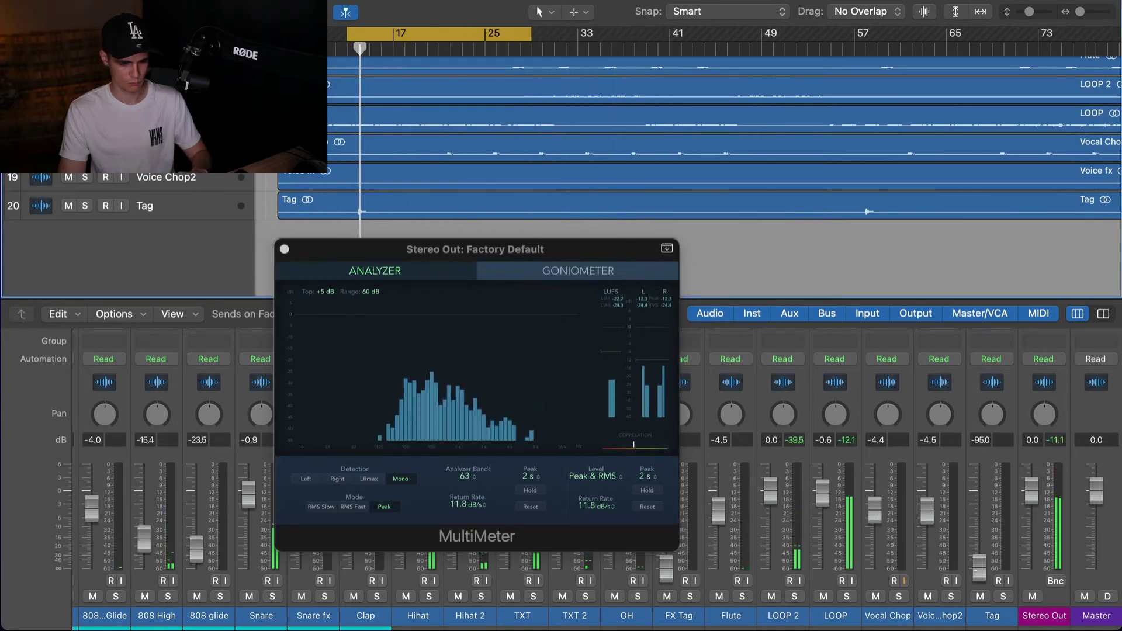
Raise the Tag fader to -4.8 dB and close the MultiMeter window.
left_click_drag(980, 566, 979, 510)
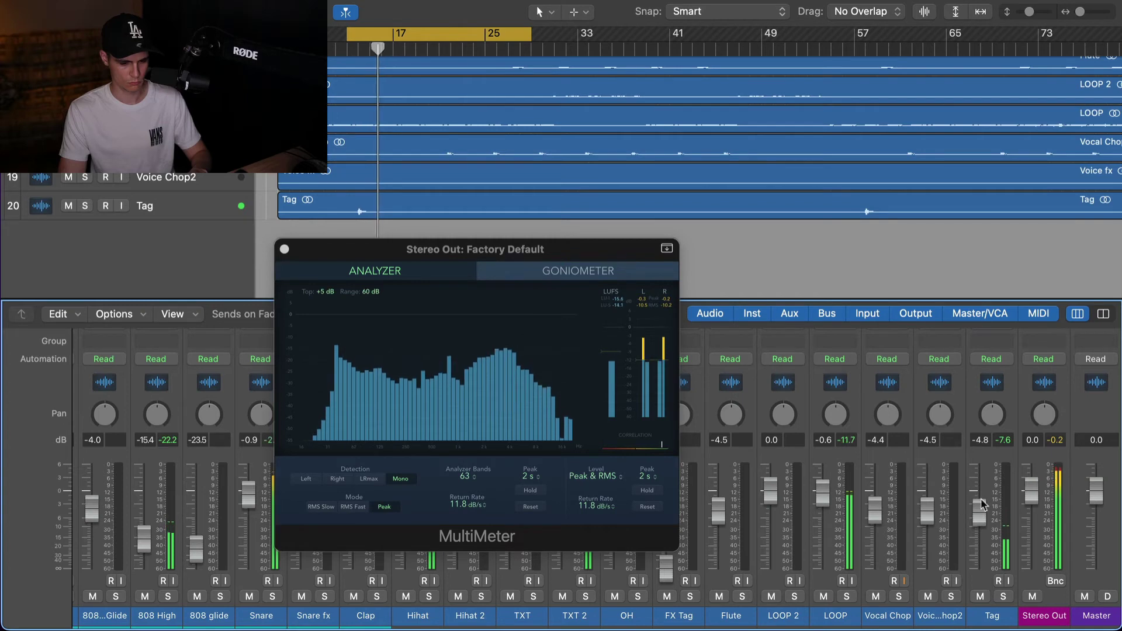
scroll(738, 533, "left", 3)
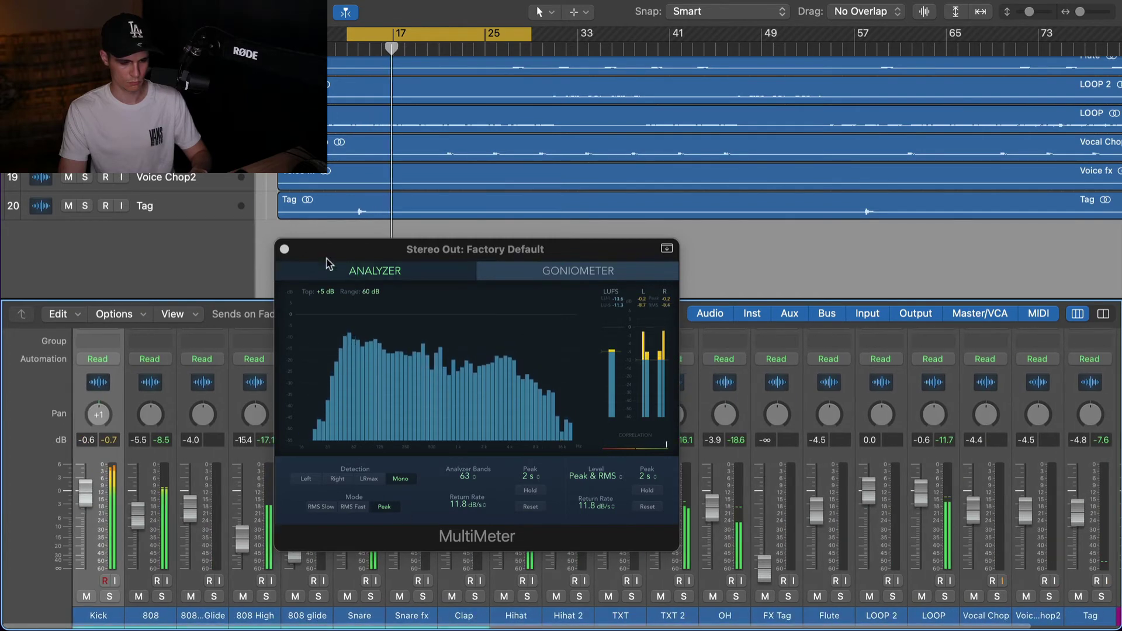
left_click(284, 249)
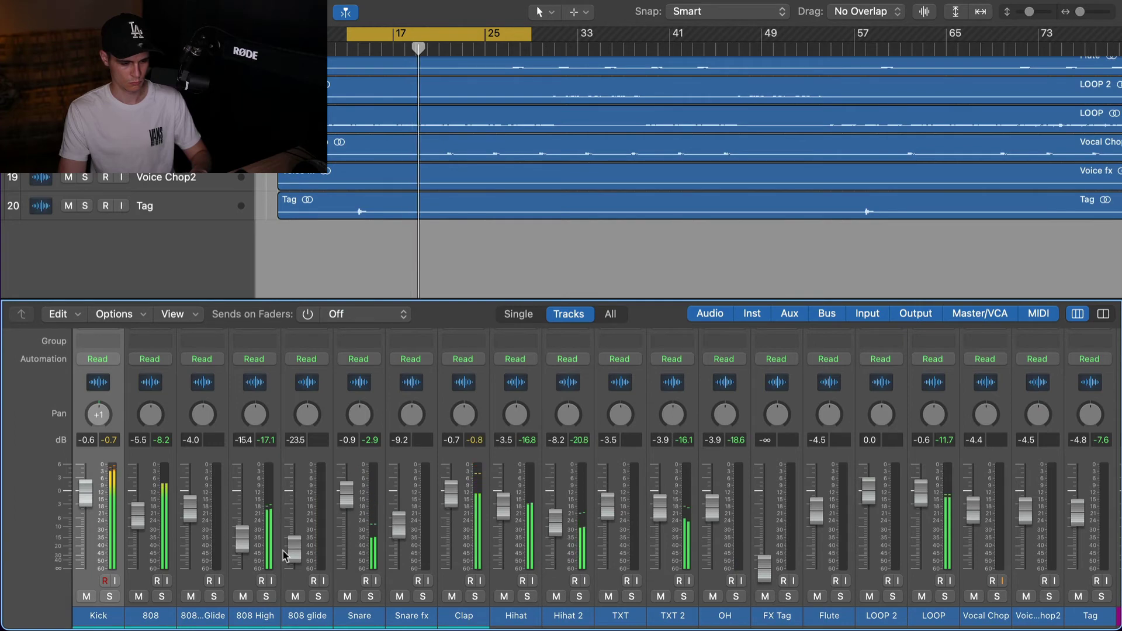
Turn off the cycle range and raise Snare fx to -7.6 dB and FX Tag to -24.5 dB during playback.
left_click(471, 36)
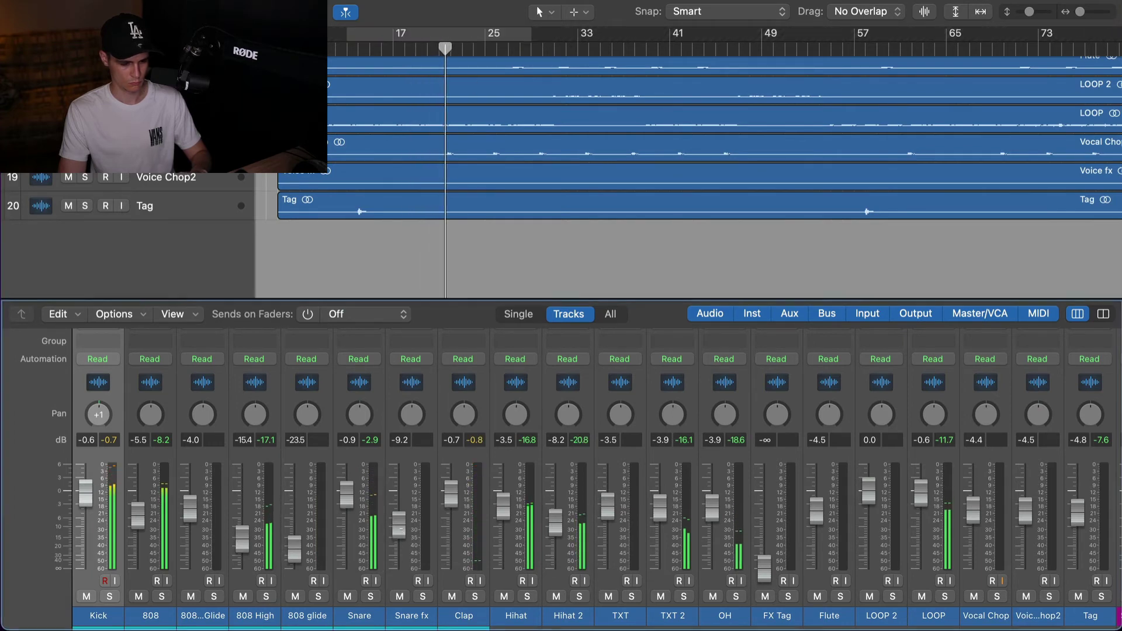
left_click_drag(400, 529, 400, 524)
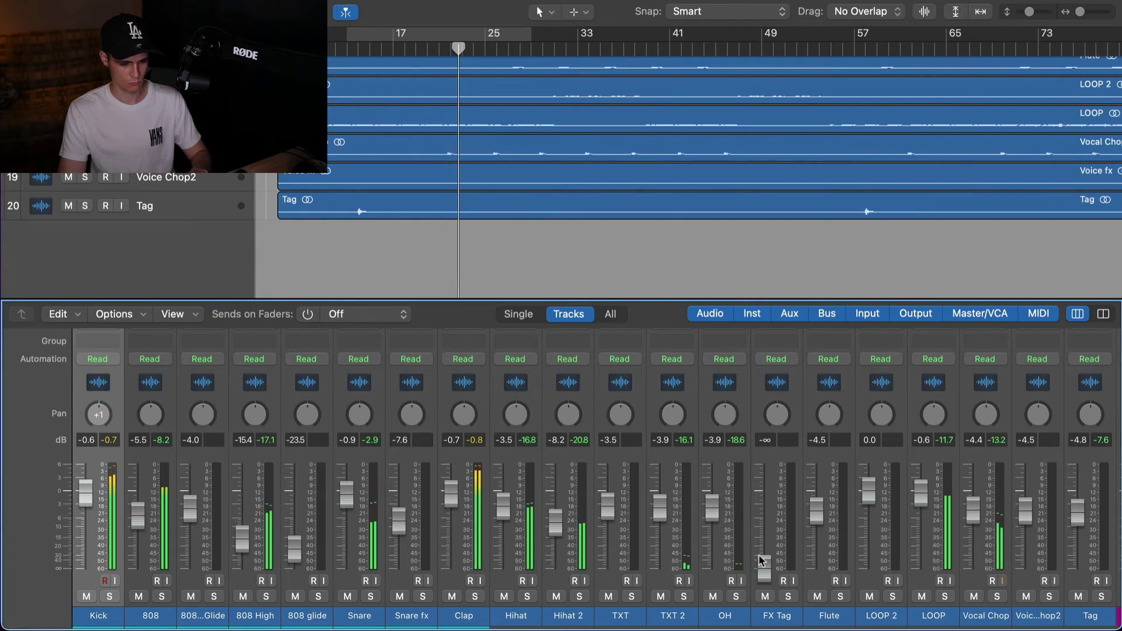
left_click_drag(761, 561, 763, 536)
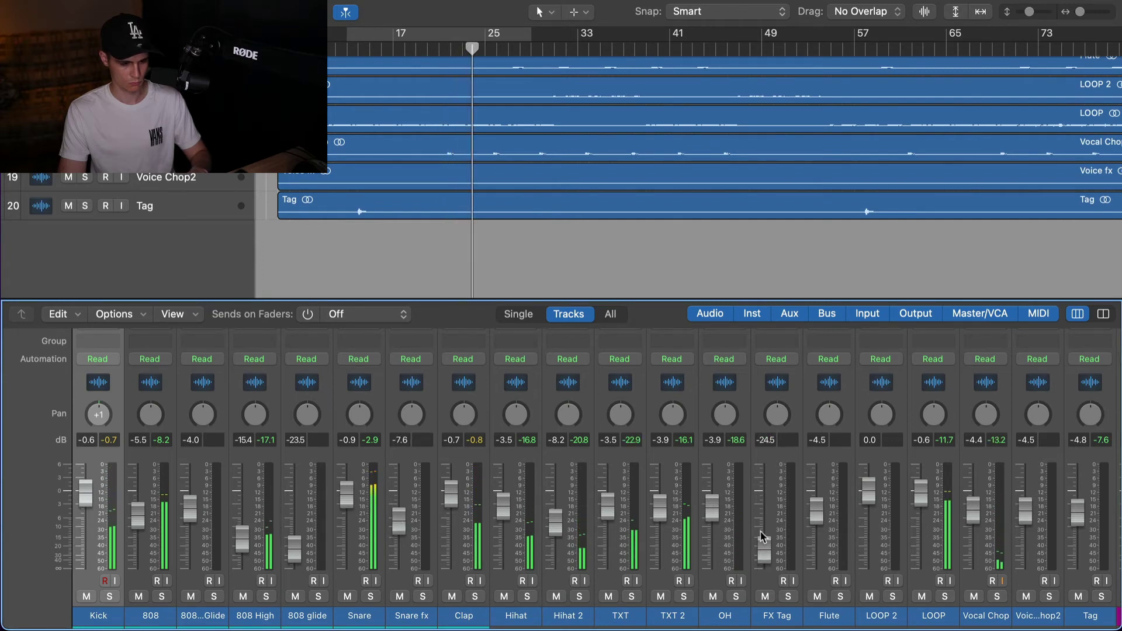
Select the FX Tag channel, replay from about bar 13 and raise its fader to -3.3 dB.
left_click(778, 615)
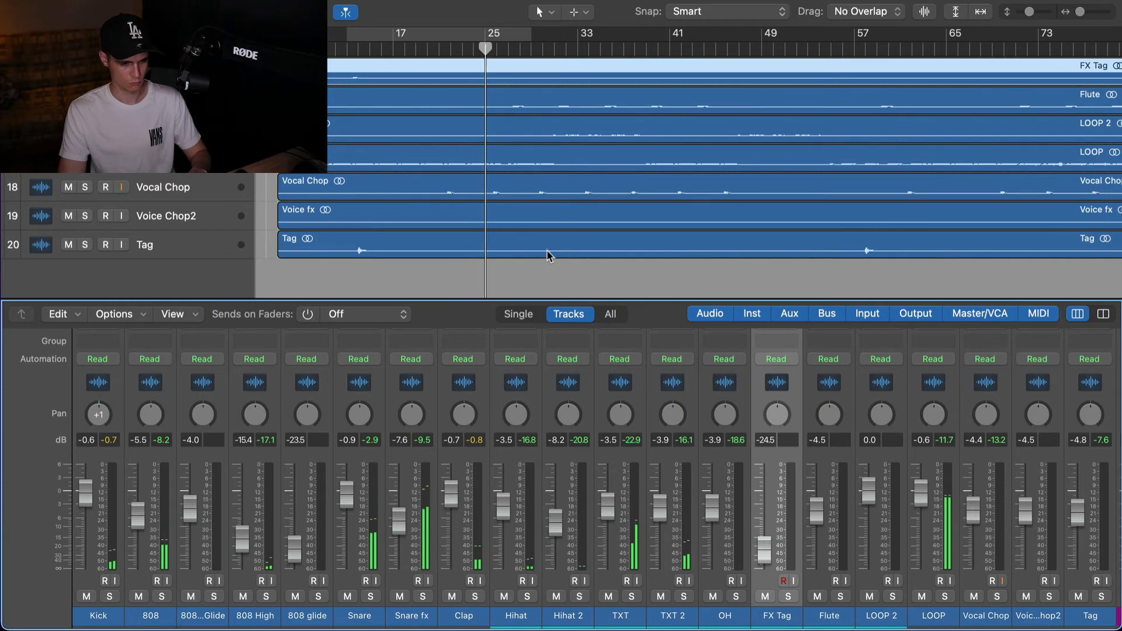
left_click(347, 50)
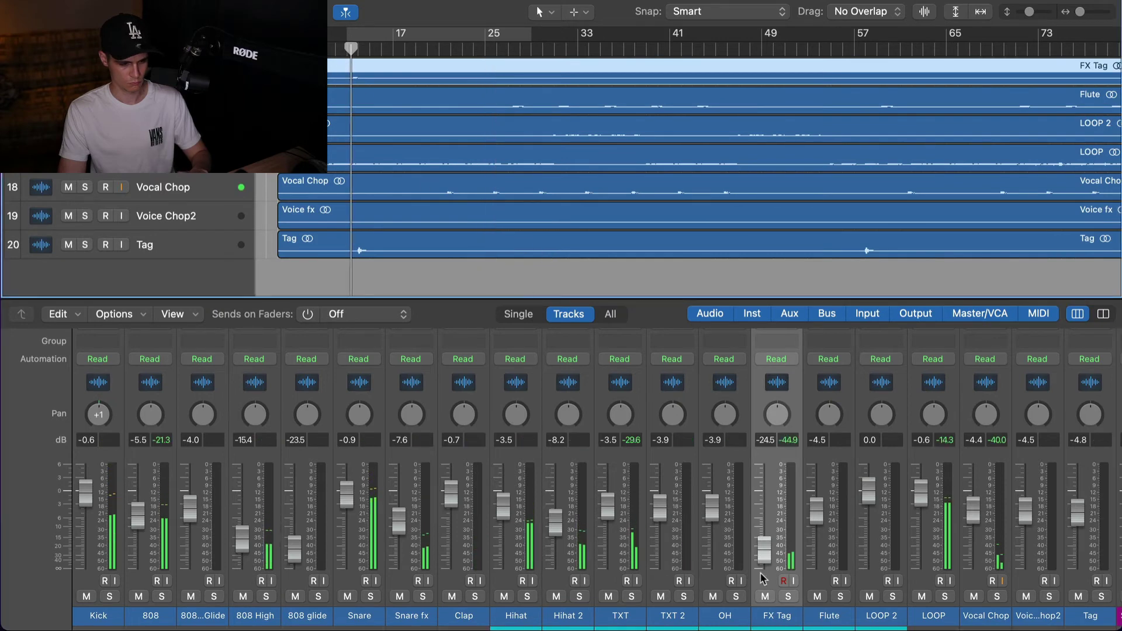
left_click_drag(763, 553, 764, 502)
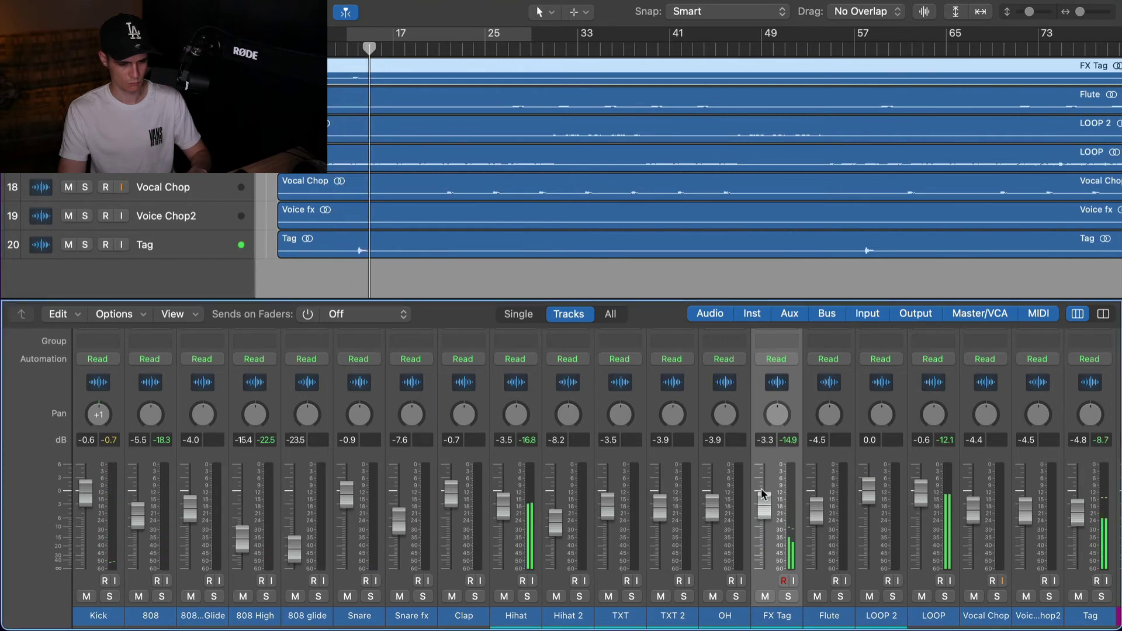
Raise the Tag fader to -1.0 dB, replay the first Tag hit and turn the cycle range back on.
left_click_drag(1075, 518, 1075, 512)
left_click(331, 47)
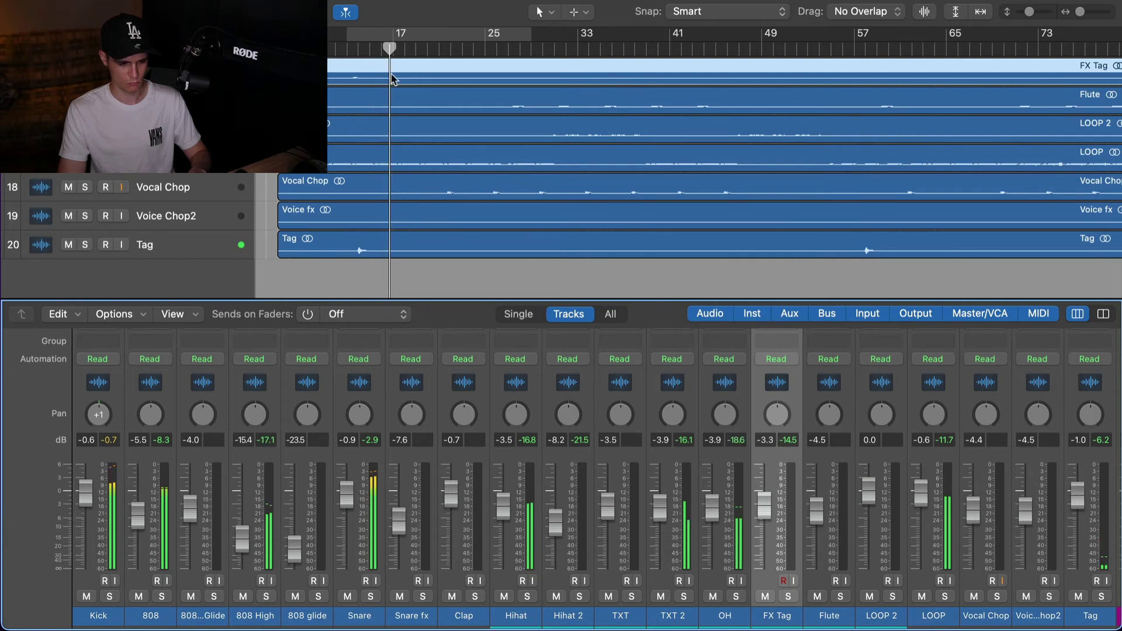
key("space")
key("space")
key("c")
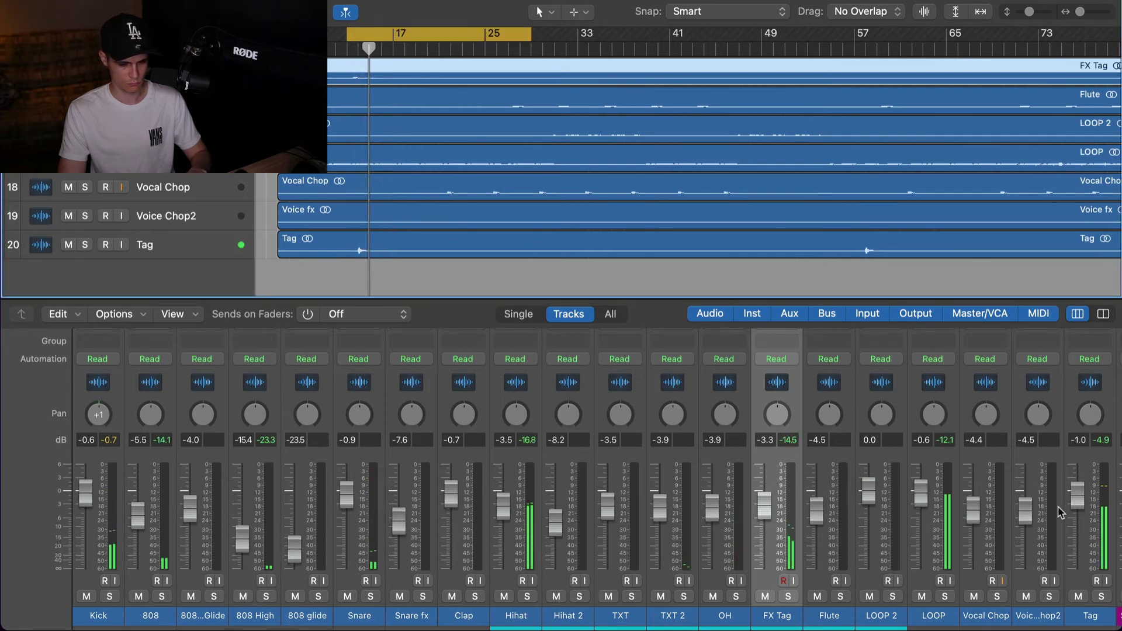
Check the Stereo Out levels in the MultiMeter during playback, pausing and resuming once, and close its window.
scroll(933, 473, "right", 3)
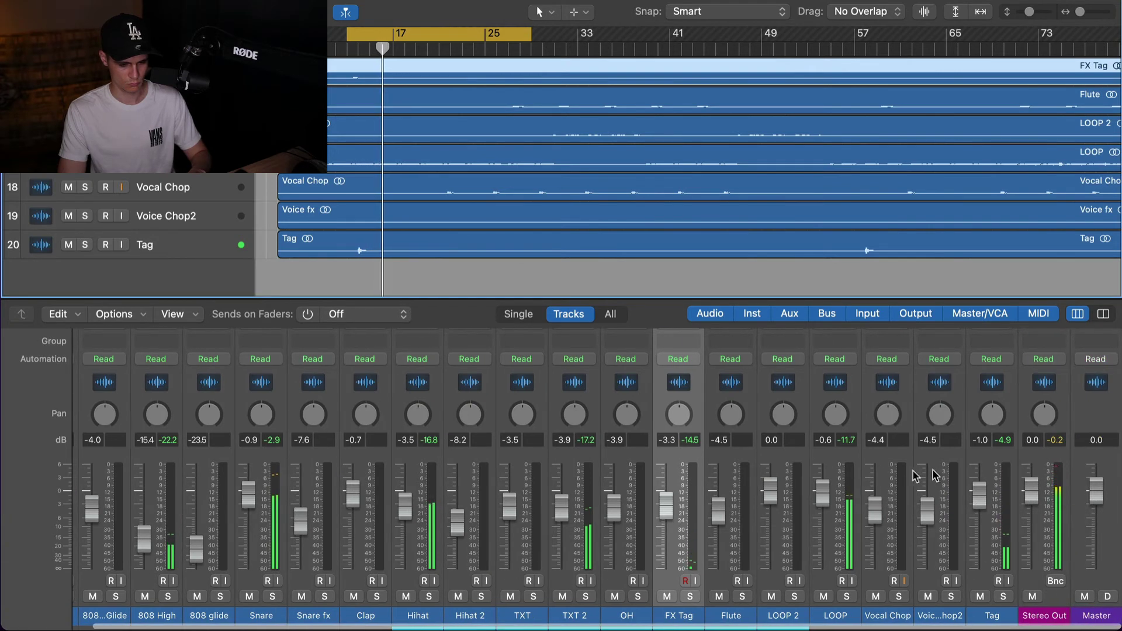
scroll(898, 451, "up", 5)
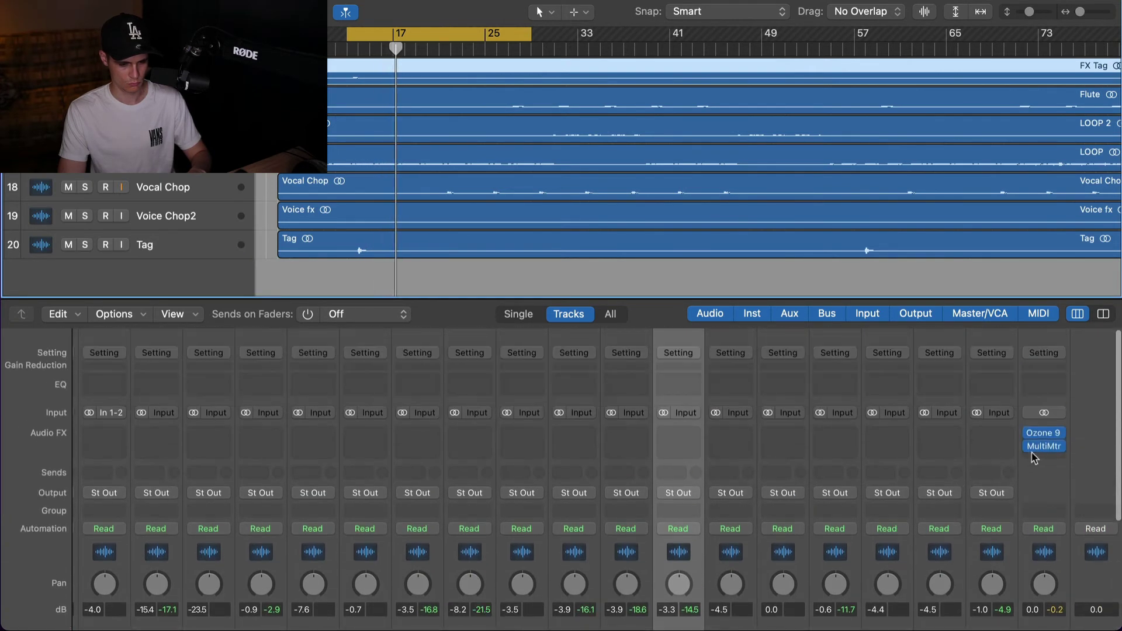
left_click(1046, 447)
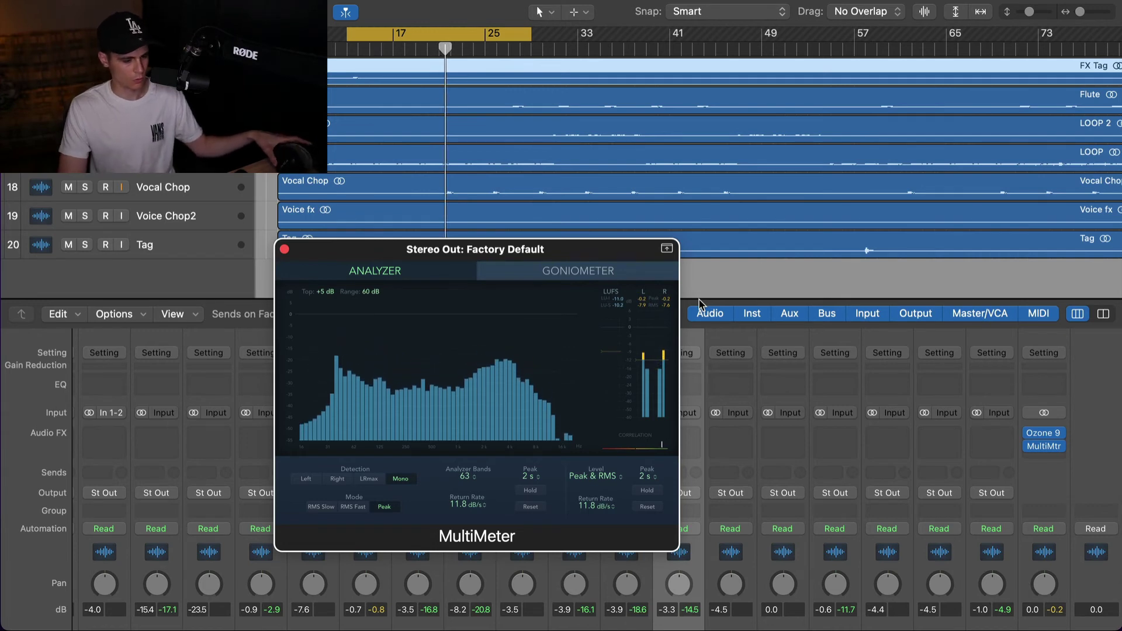
key("space")
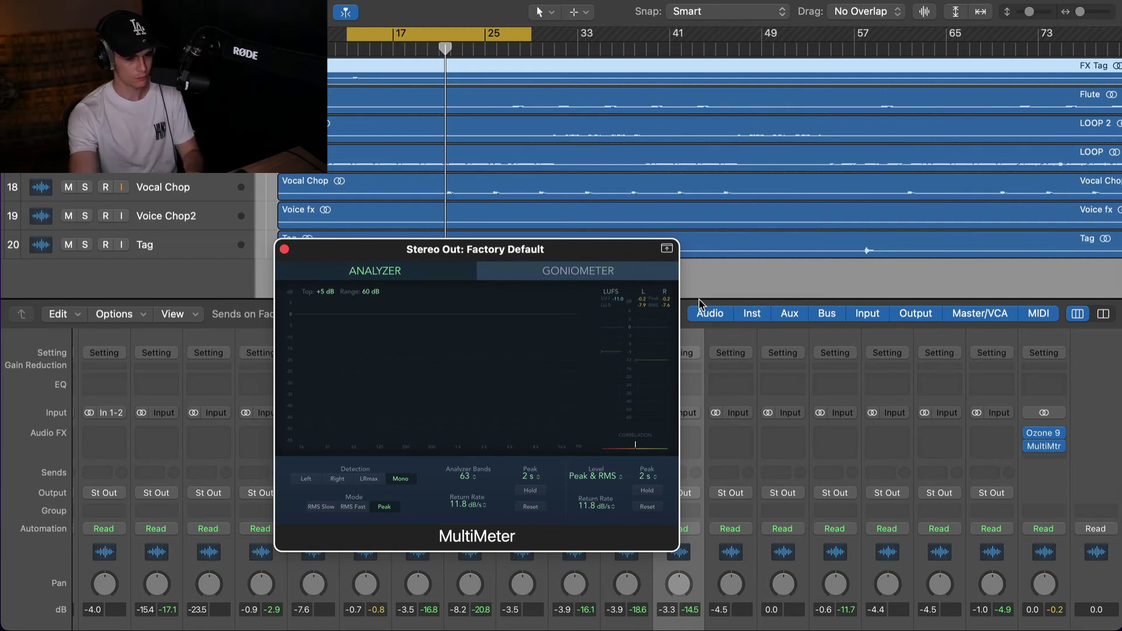
key("space")
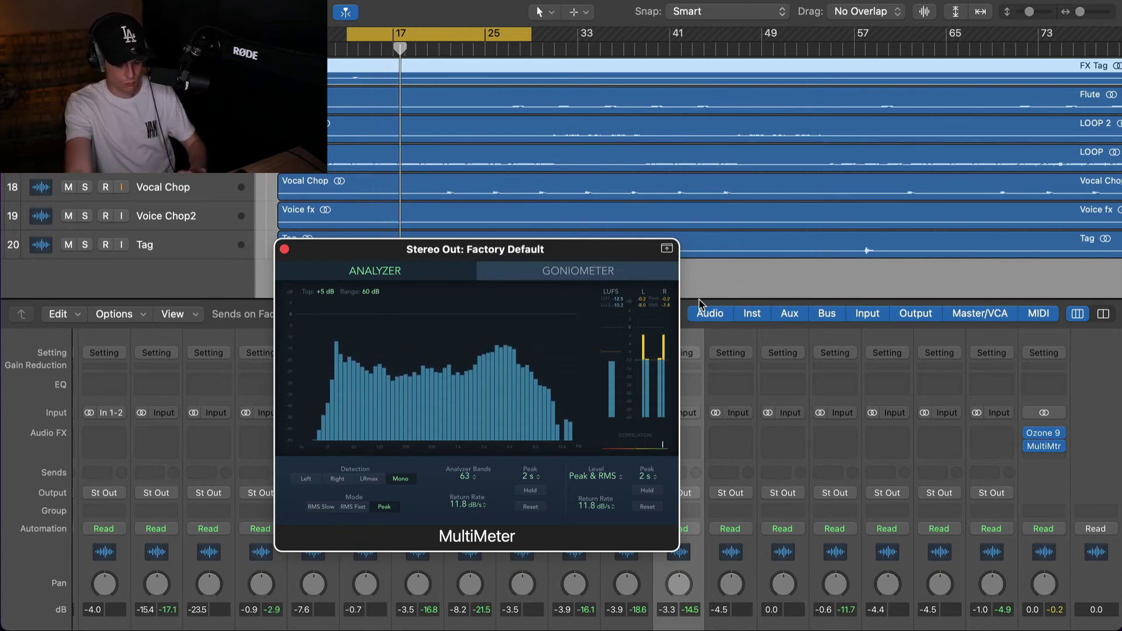
left_click_drag(580, 247, 589, 164)
left_click(293, 167)
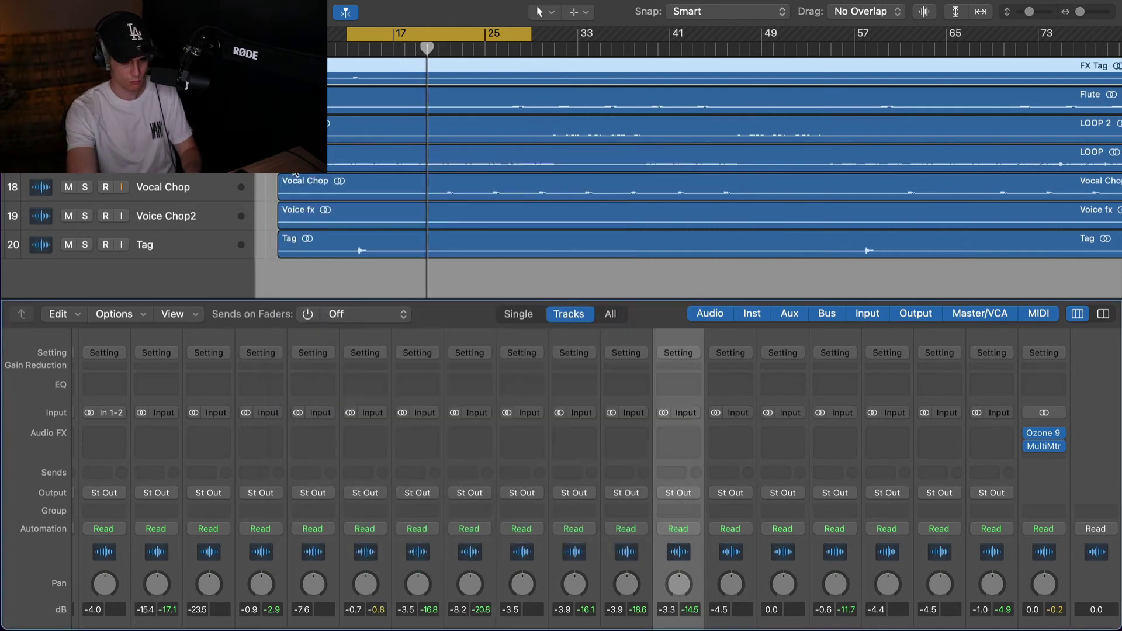
Lower the TXT 2 fader to -10.8 dB while the cycled section plays.
scroll(323, 413, "down", 5)
scroll(323, 413, "left", 3)
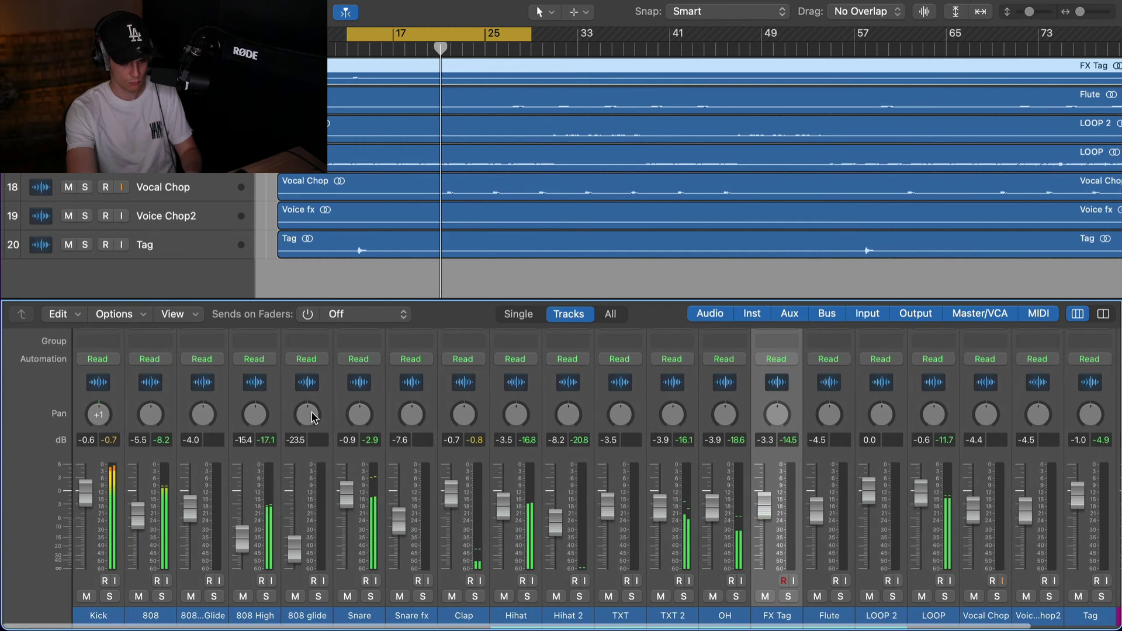
scroll(312, 416, "right", 3)
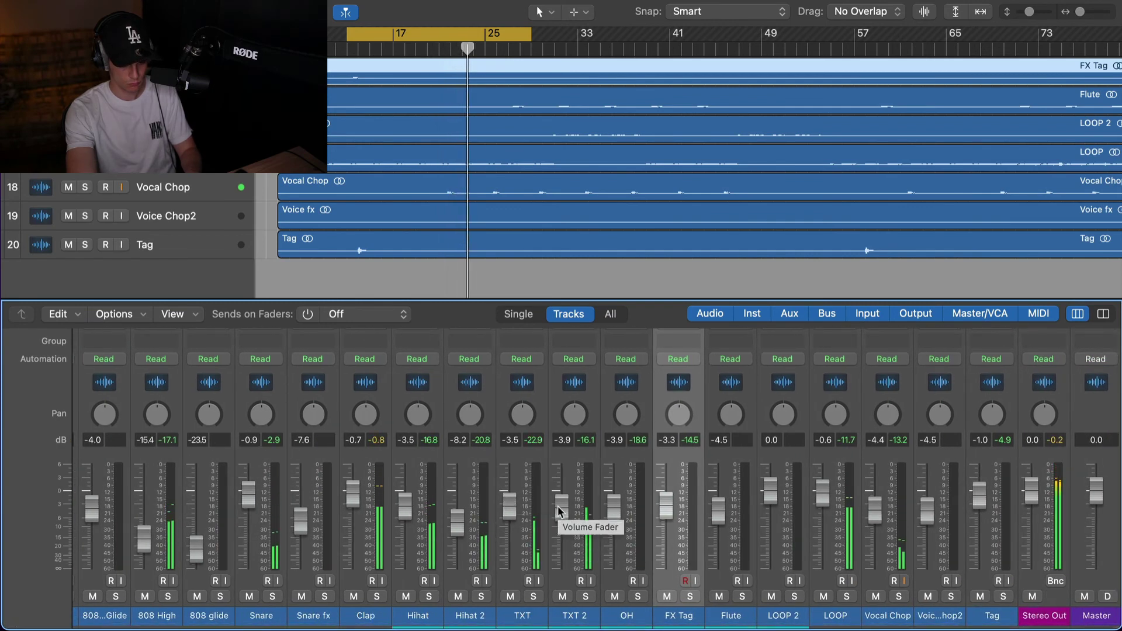
left_click_drag(558, 511, 559, 536)
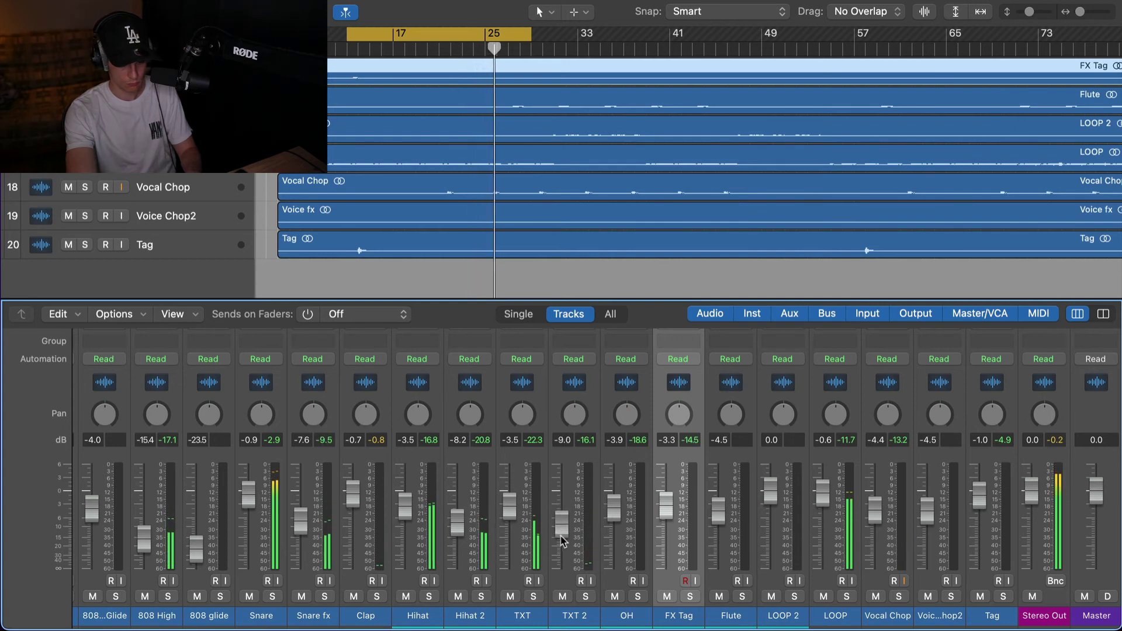
scroll(383, 541, "left", 4)
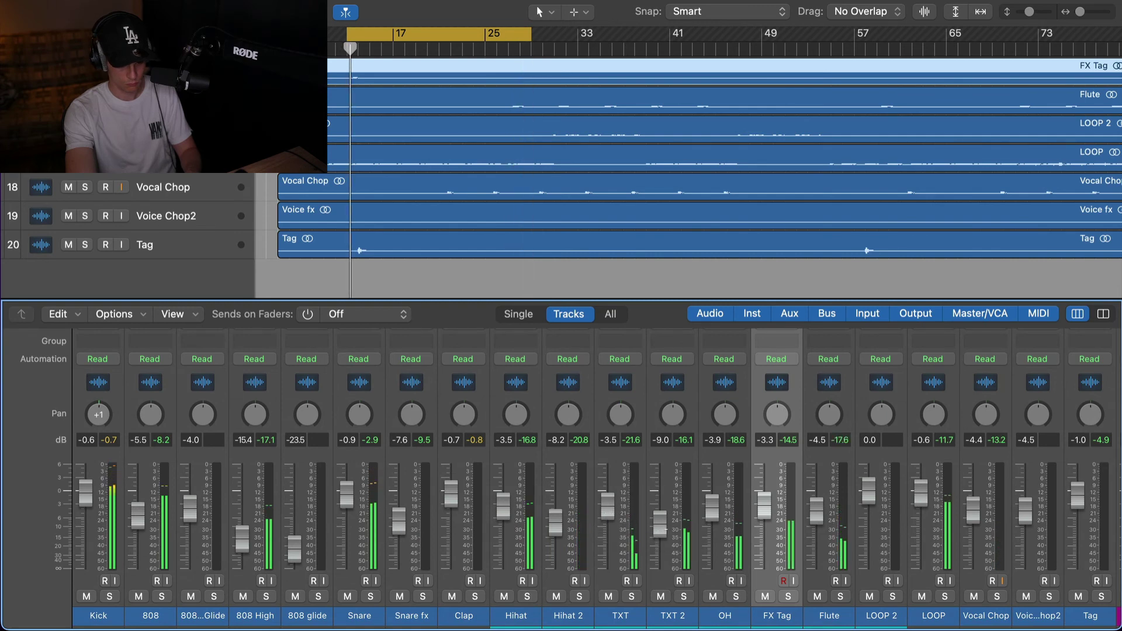
left_click_drag(660, 524, 666, 539)
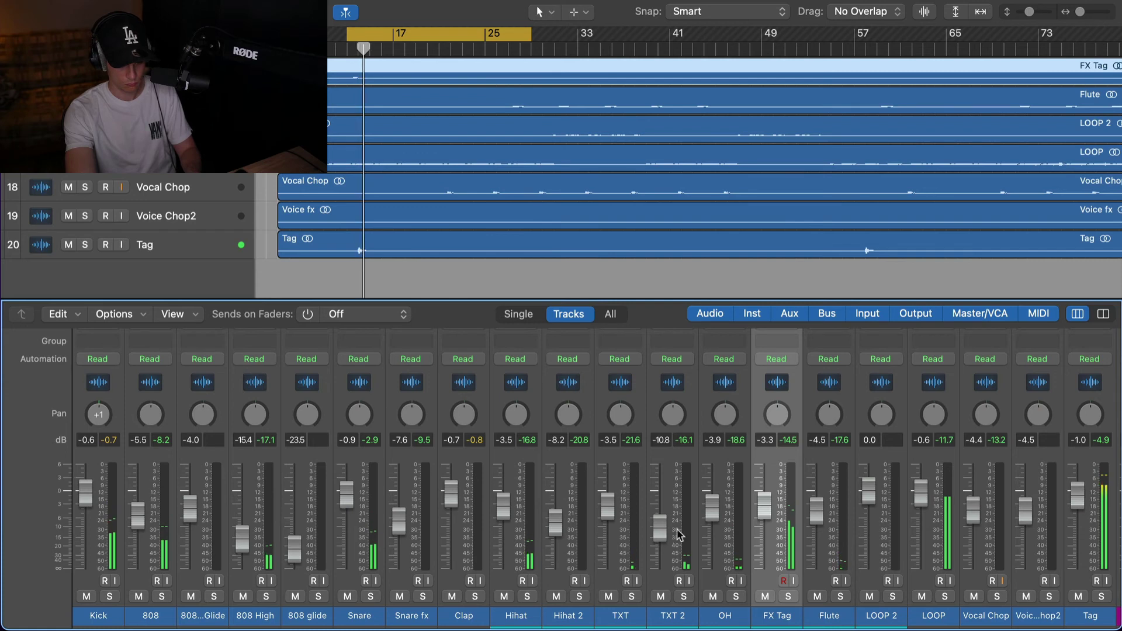
Lower the Snare fader to -1.2 dB and raise the Kick fader to -0.2 dB during playback.
scroll(678, 535, "right", 3)
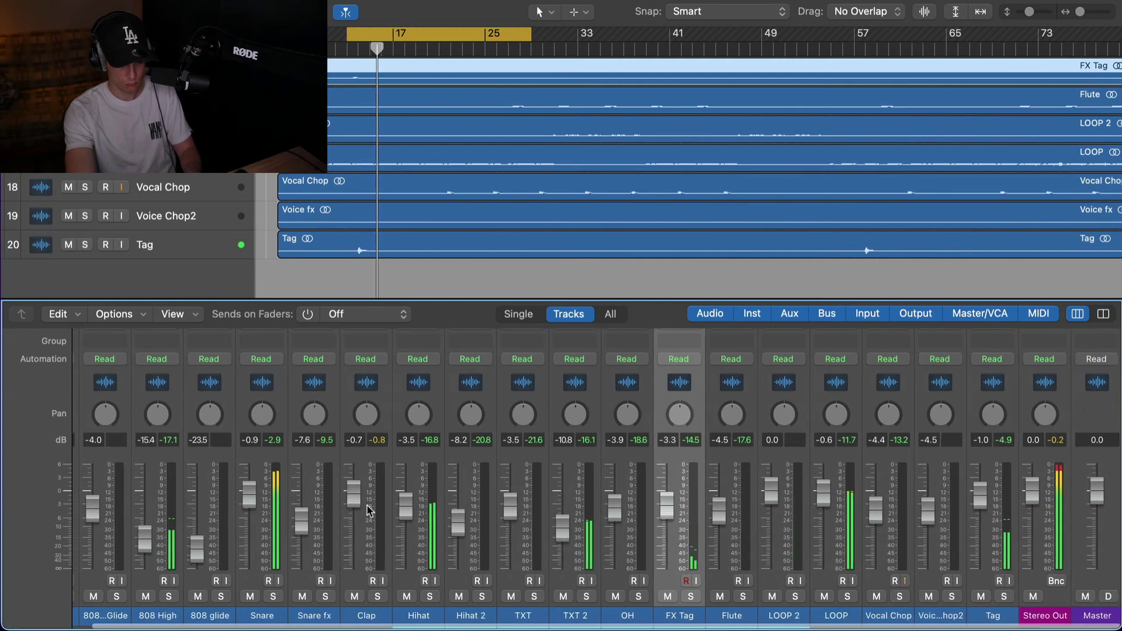
scroll(368, 510, "left", 3)
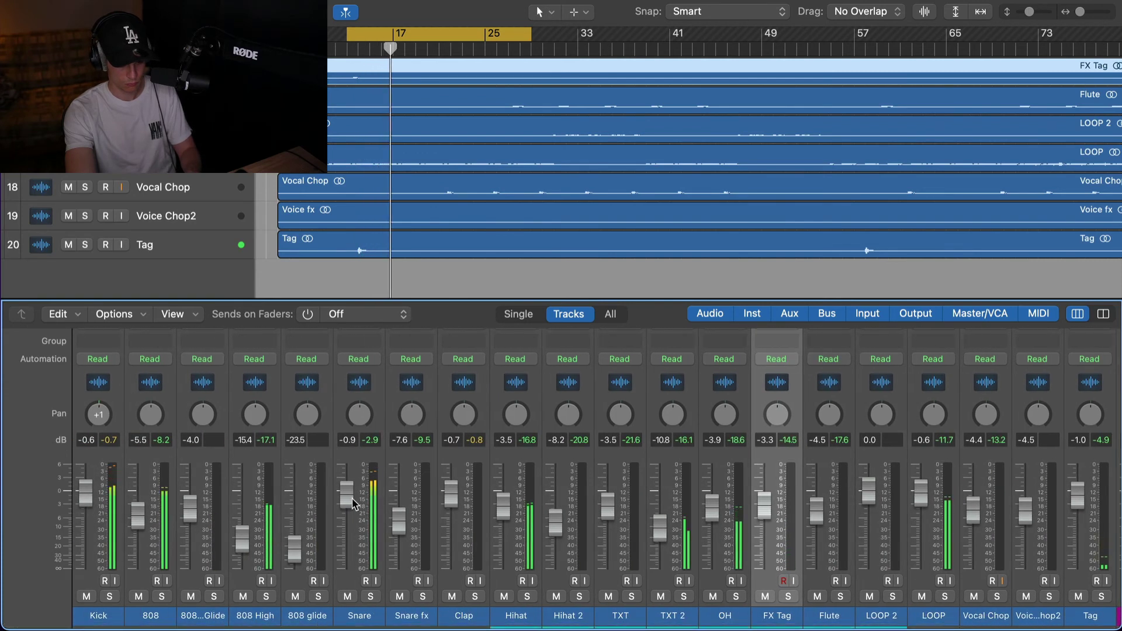
left_click_drag(352, 502, 352, 505)
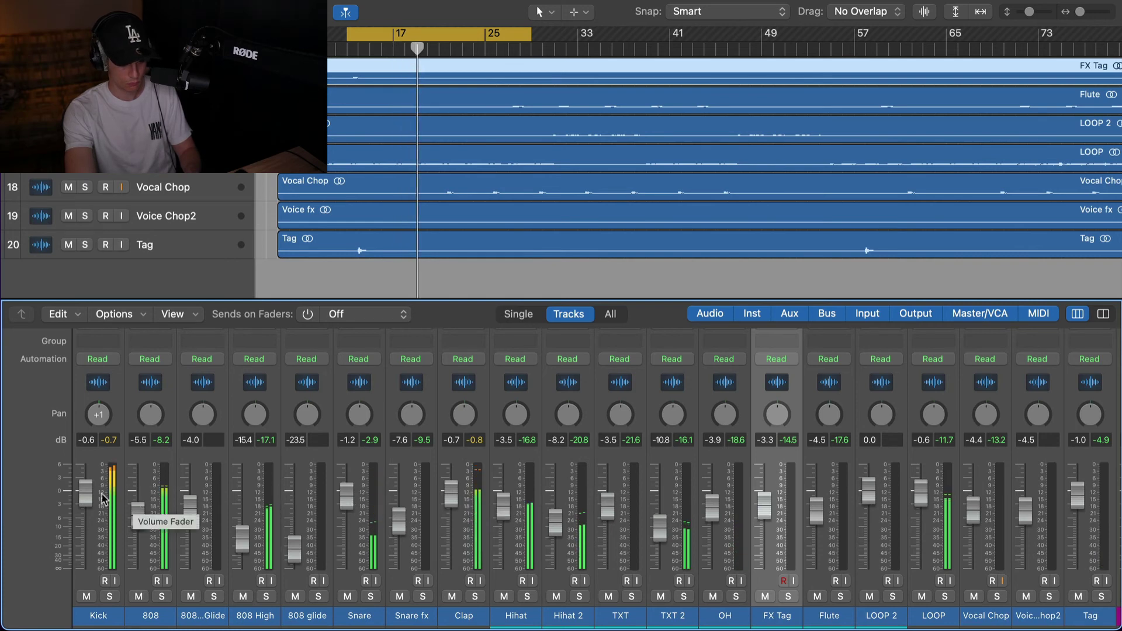
left_click_drag(103, 498, 102, 497)
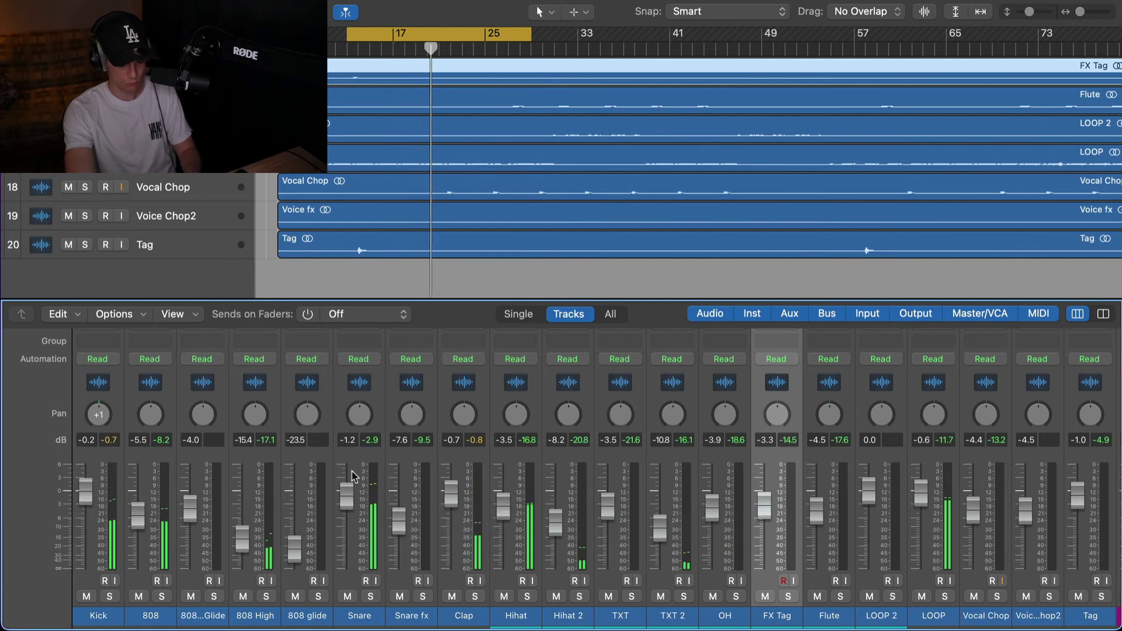
Reopen the MultiMeter on Stereo Out to check the overall level of the adjusted mix.
scroll(1055, 342, "right", 3)
scroll(1055, 341, "up", 3)
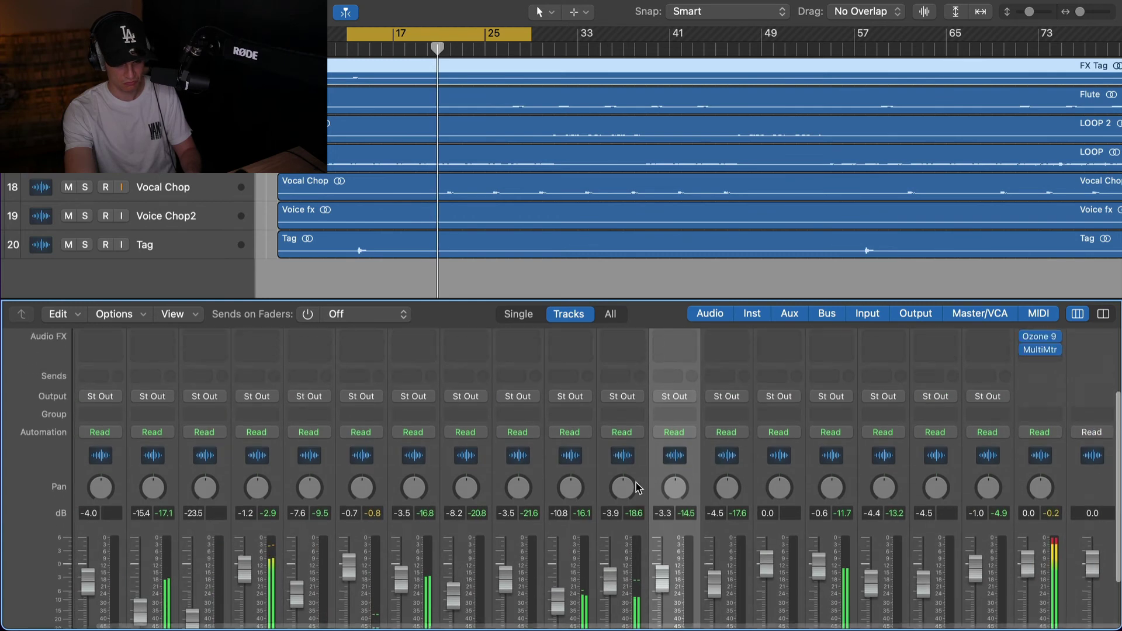
left_click(1055, 341)
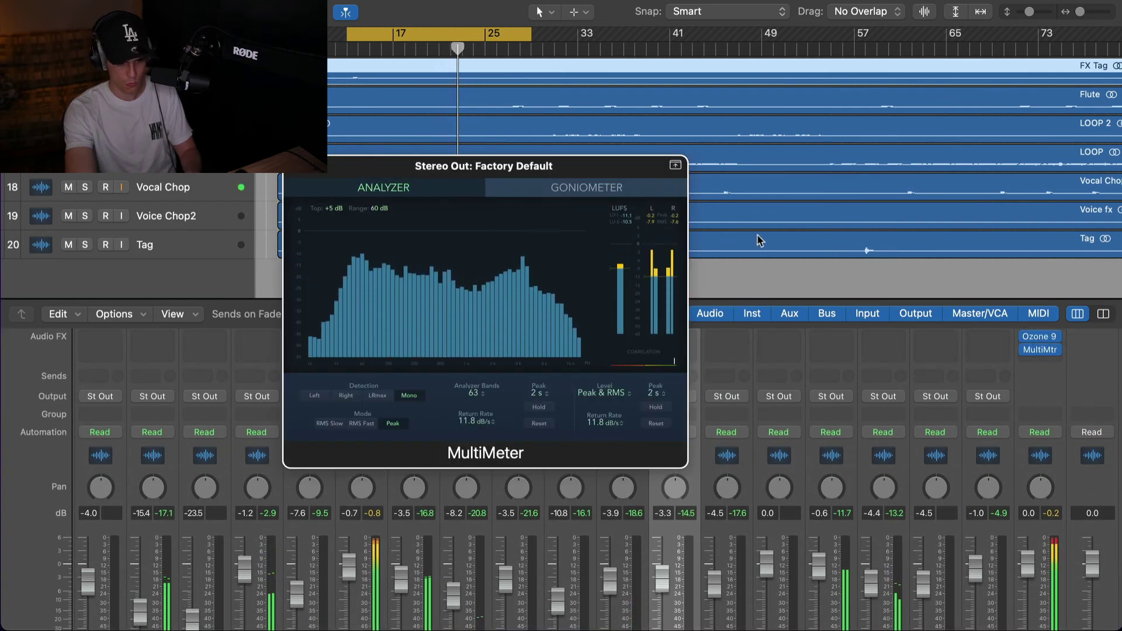